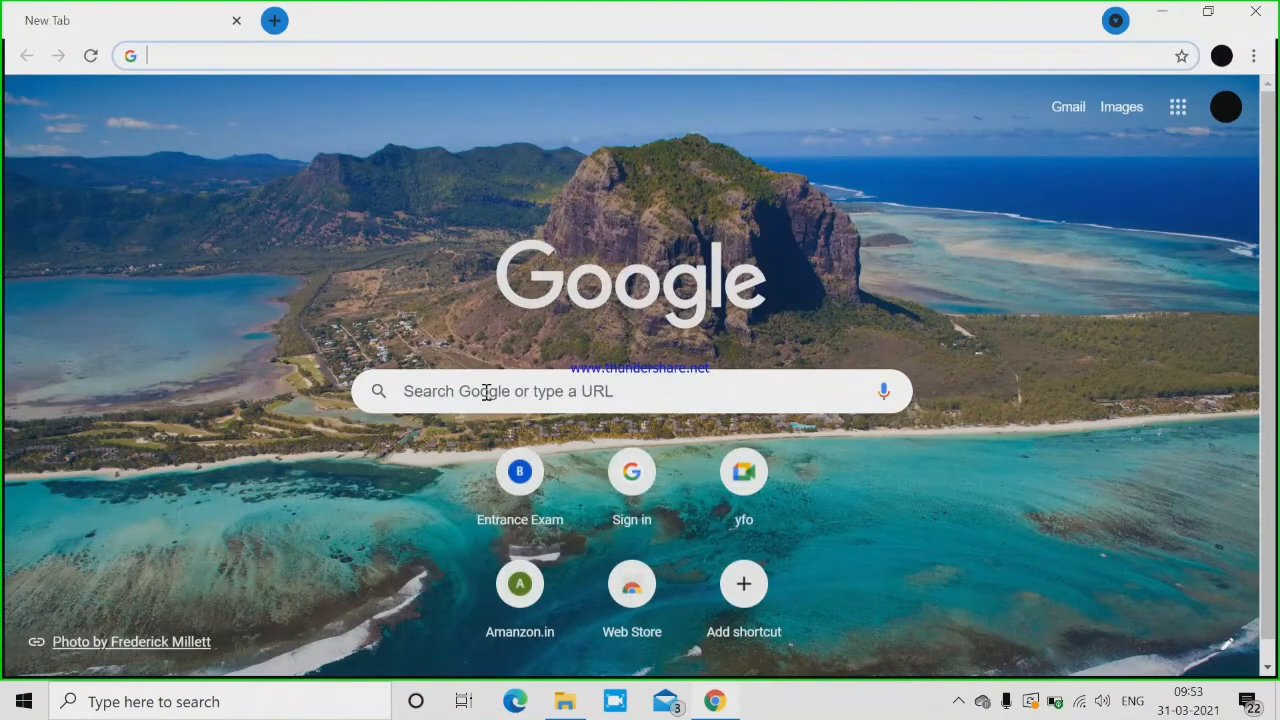
Search the web for "bhuvan maps" and open the Open Data Archive of ISRO's Bhuvan geoportal.
click(486, 392)
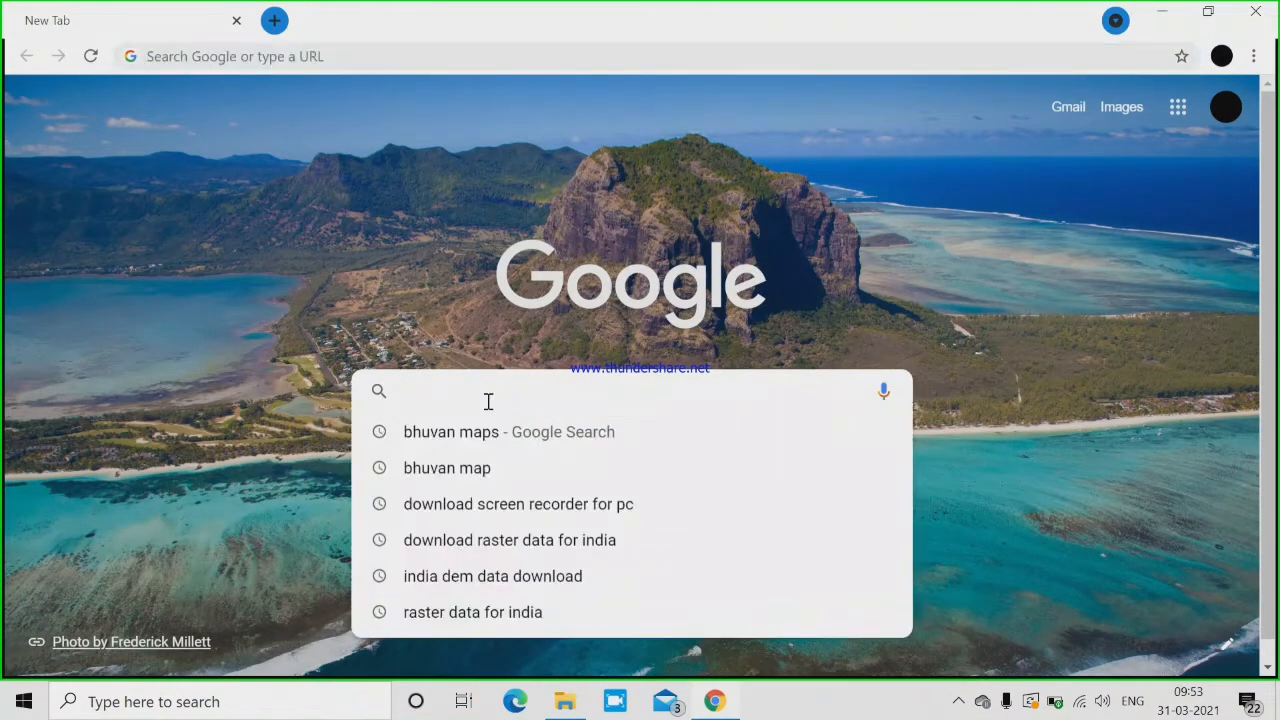
text(bhuvan)
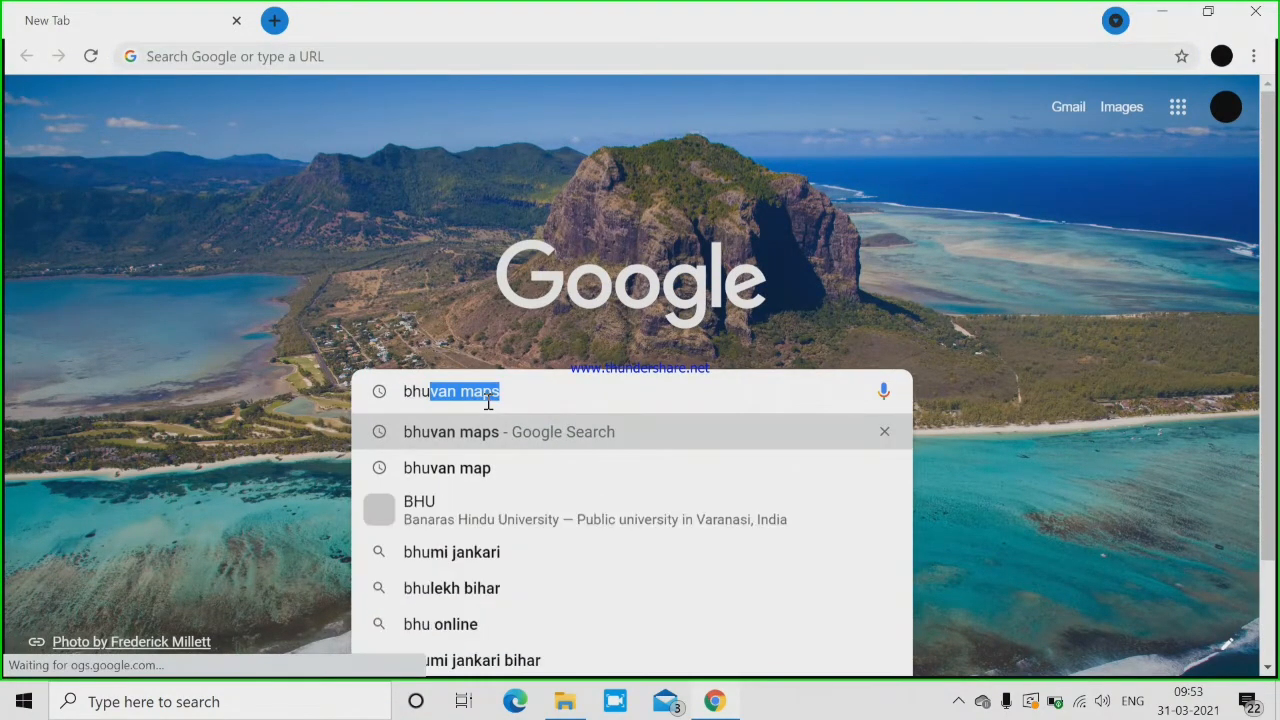
text( maps)
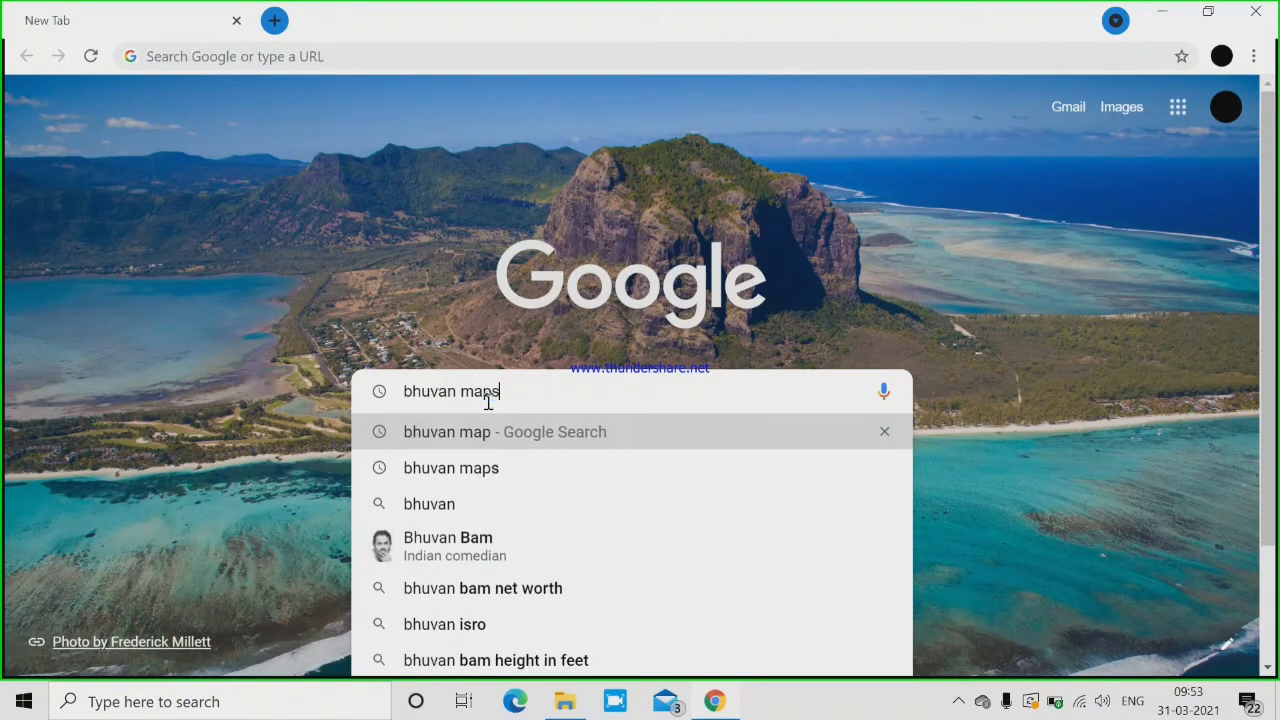
click(444, 428)
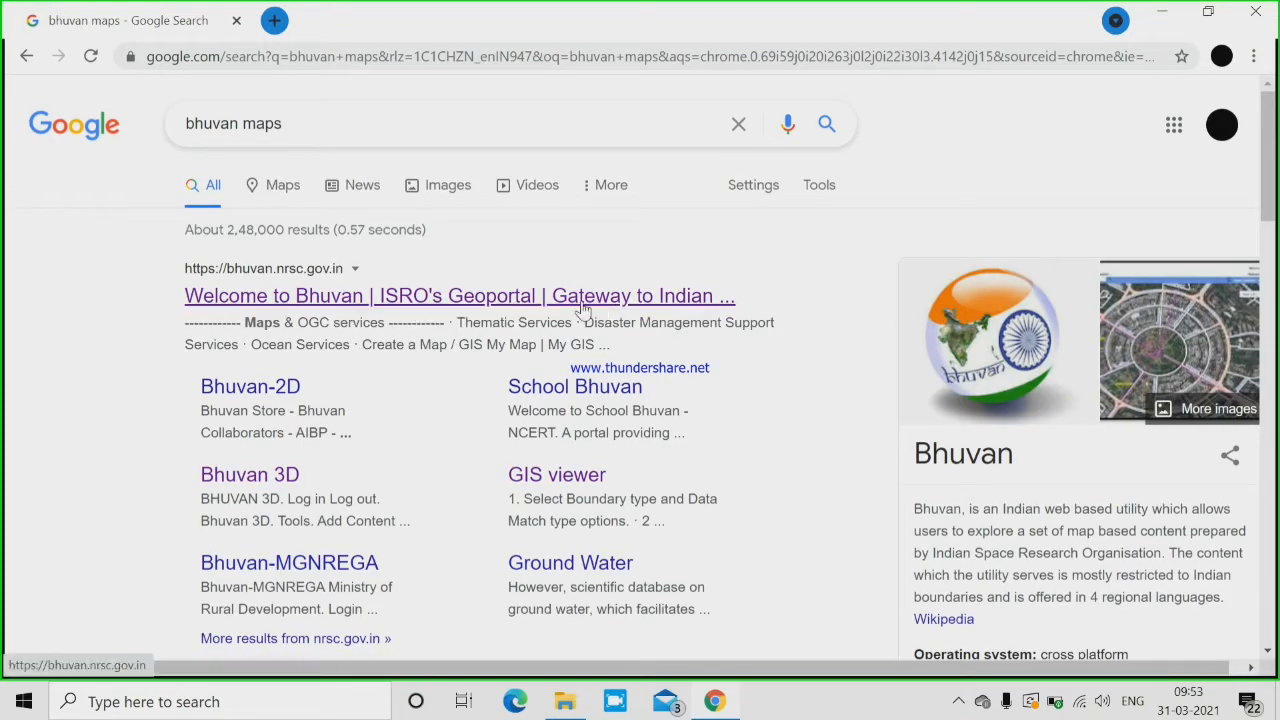
click(350, 299)
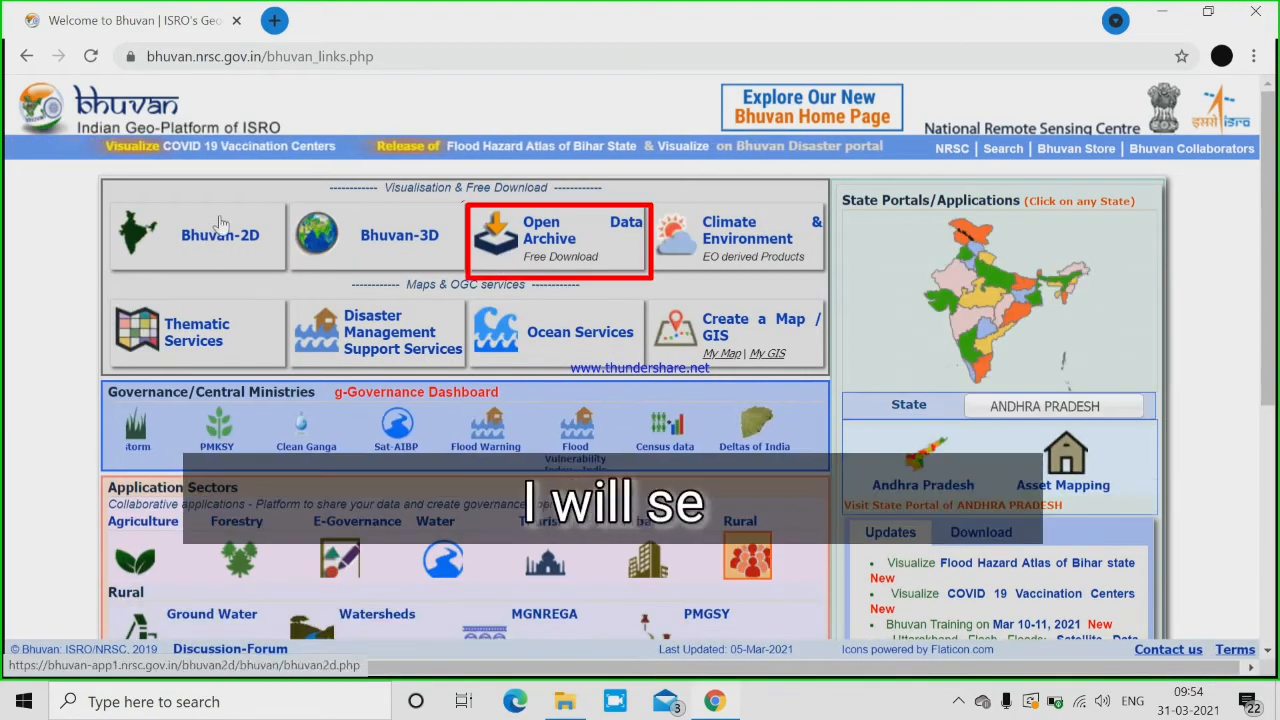
click(533, 268)
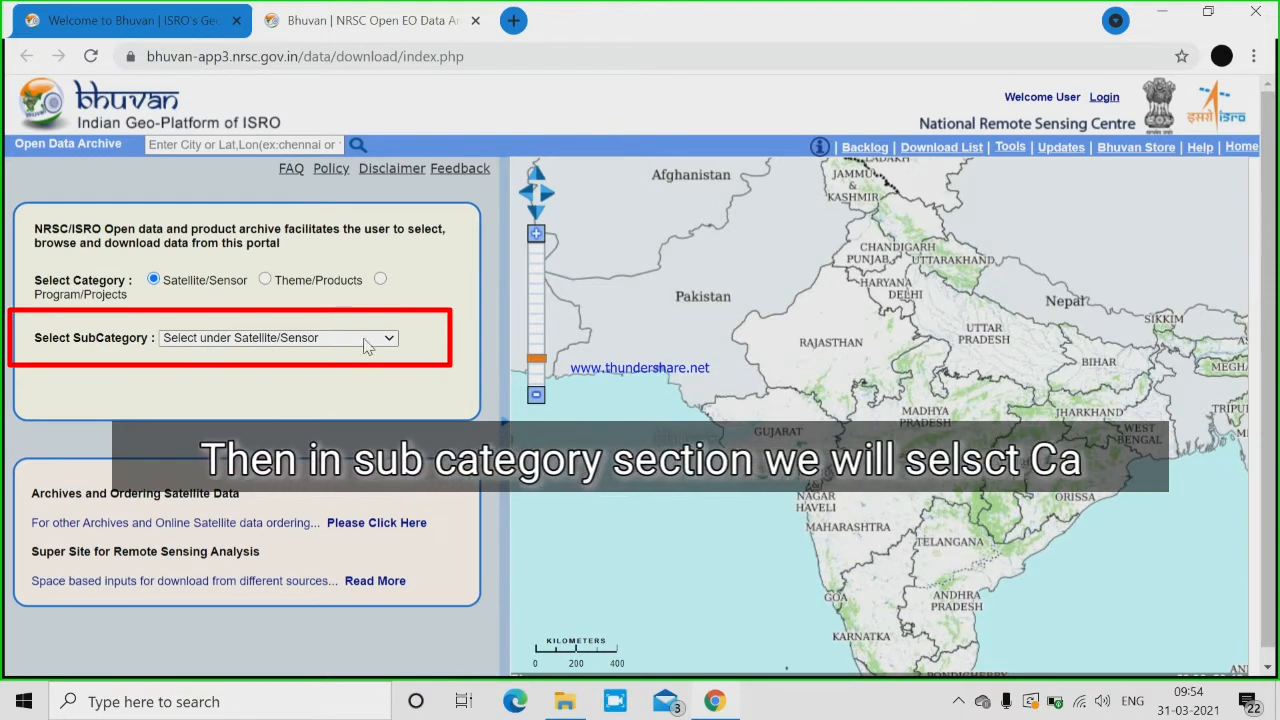
Set the archive's subcategory to Cartosat-1 and the product to CartoDEM Version-3 R1.
click(365, 340)
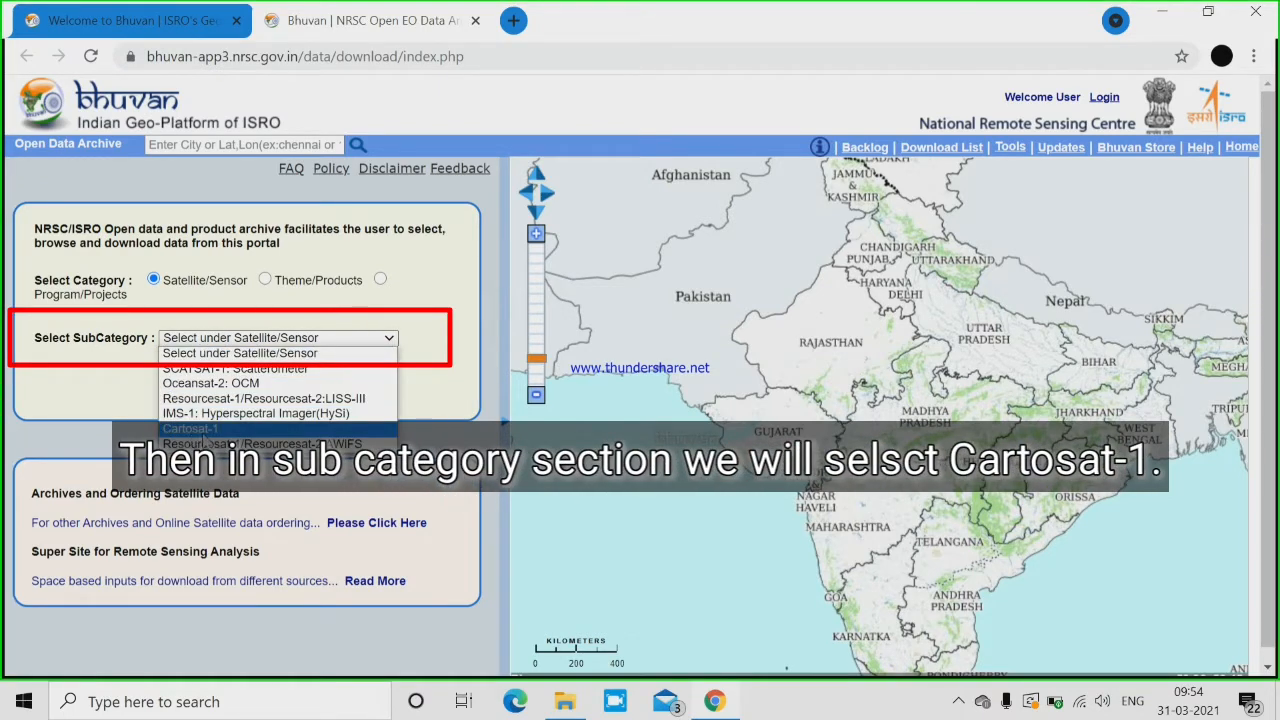
click(202, 431)
click(369, 372)
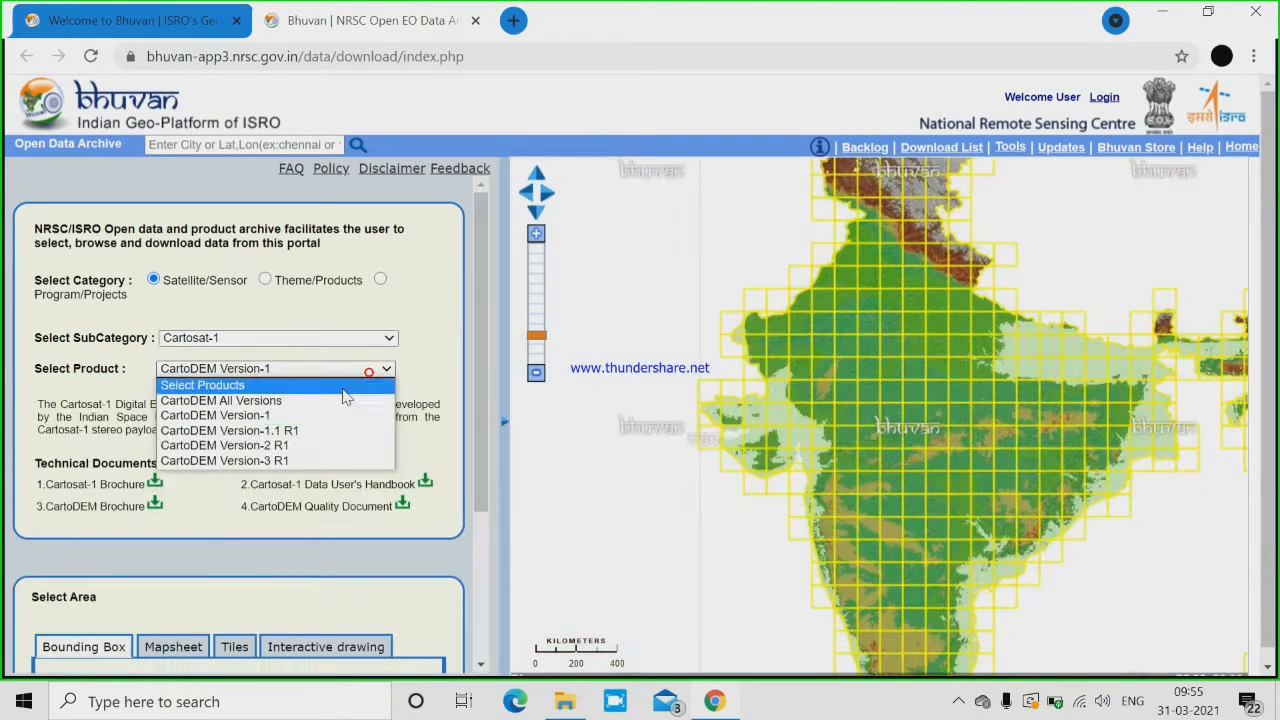
click(250, 460)
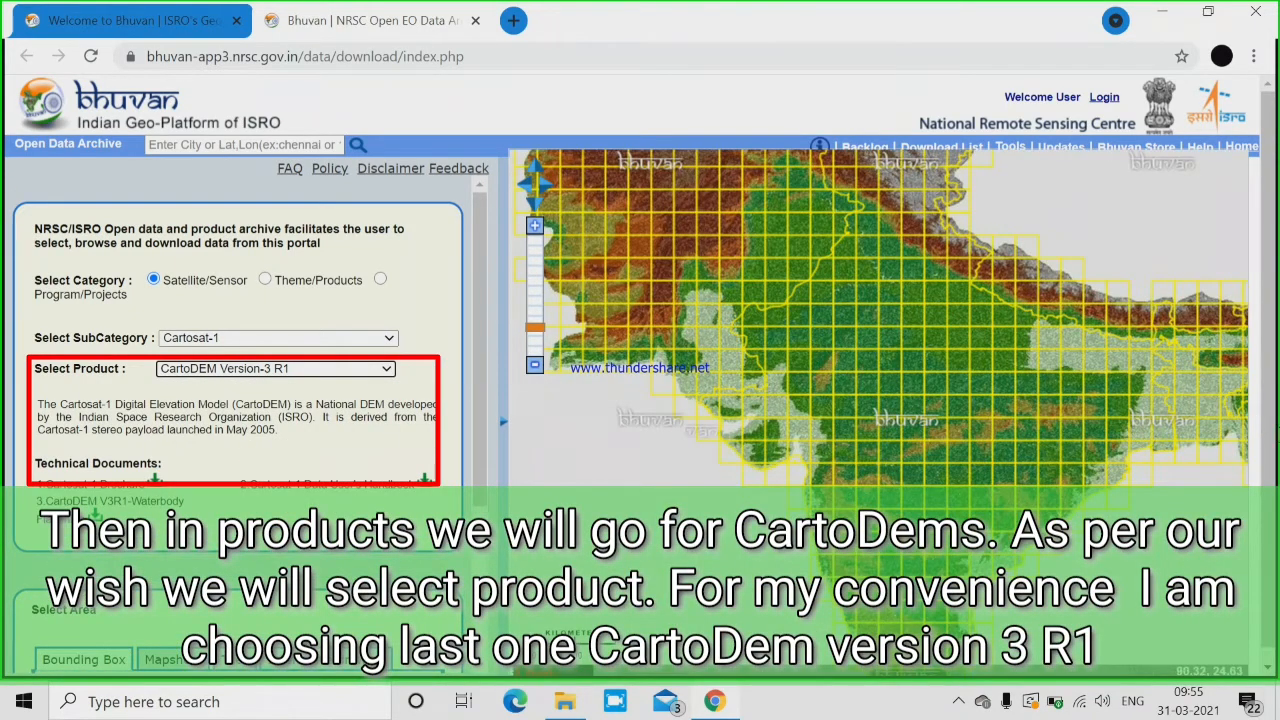
Review the available area selection methods: Bounding Box, Mapsheet, Tiles and Interactive drawing.
scroll(1204, 390, up, 4)
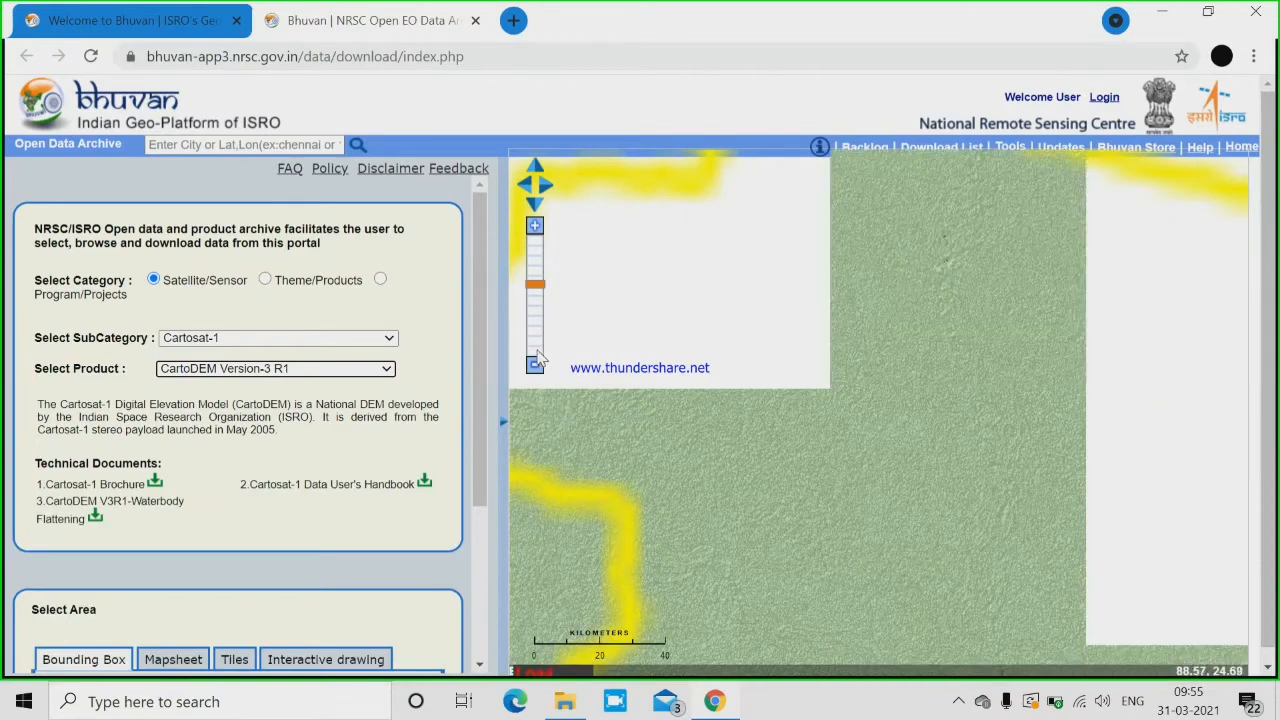
click(536, 346)
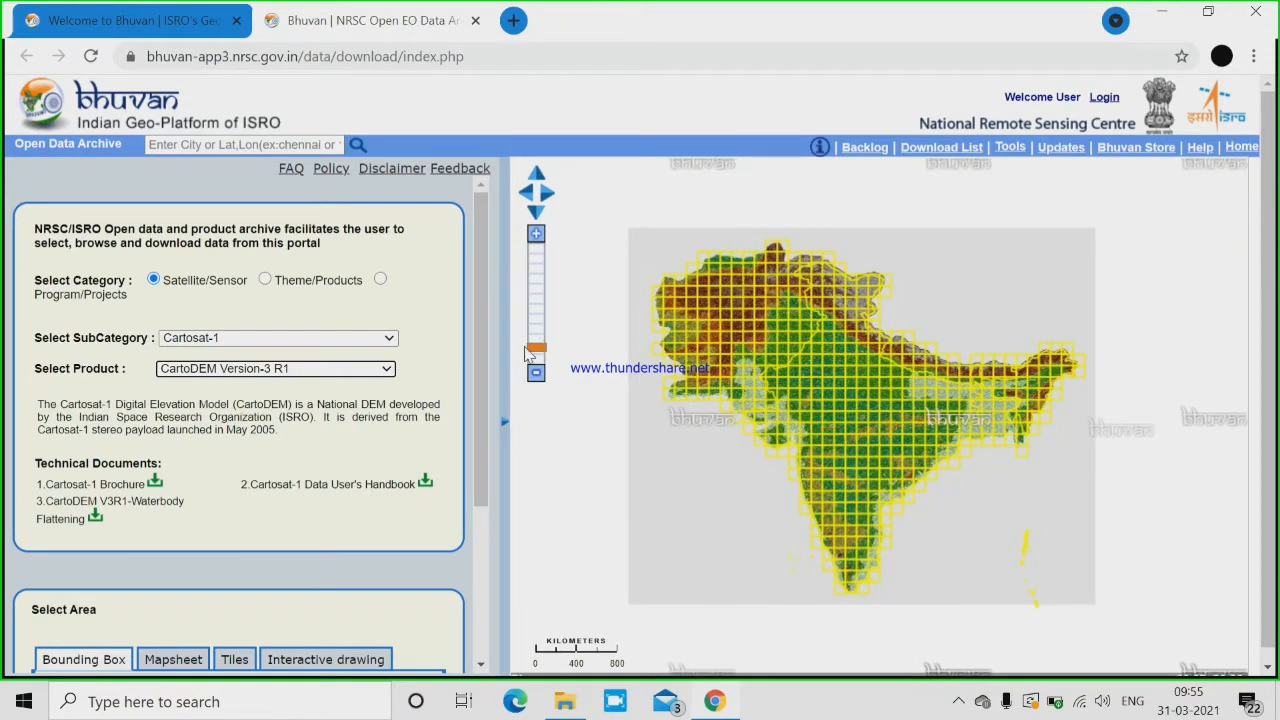
scroll(480, 480, down, 2)
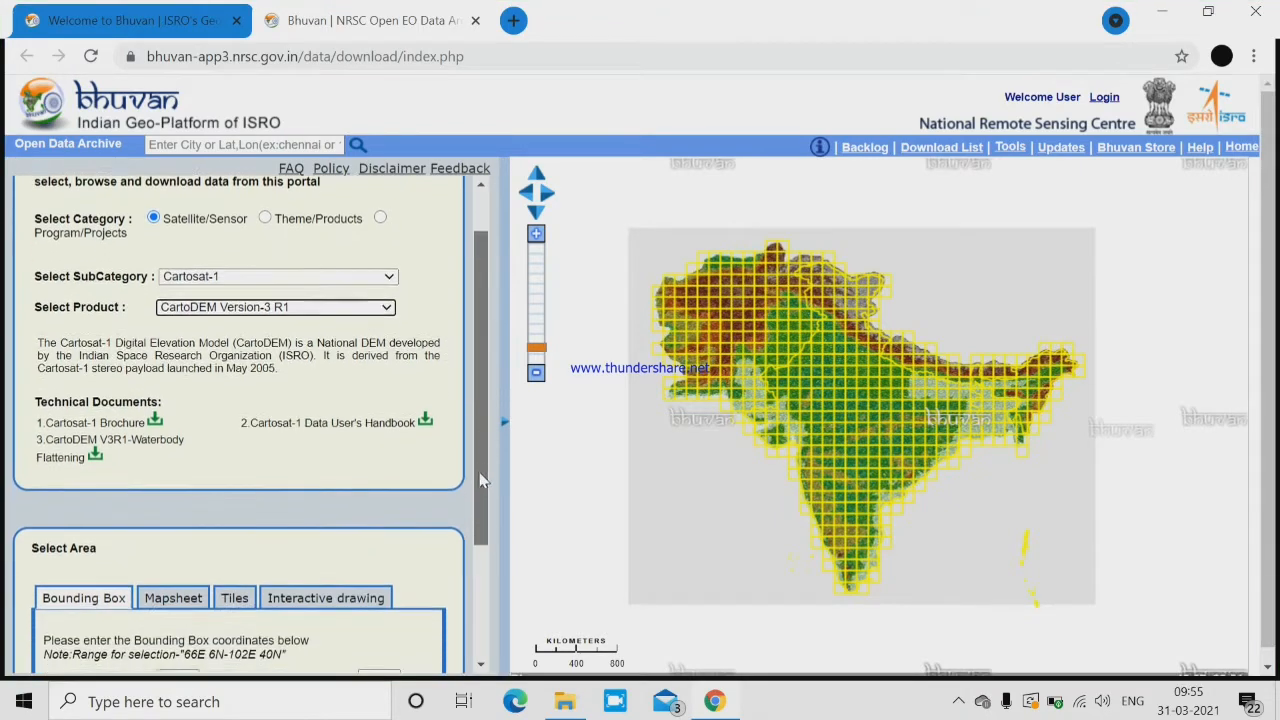
scroll(480, 481, down, 3)
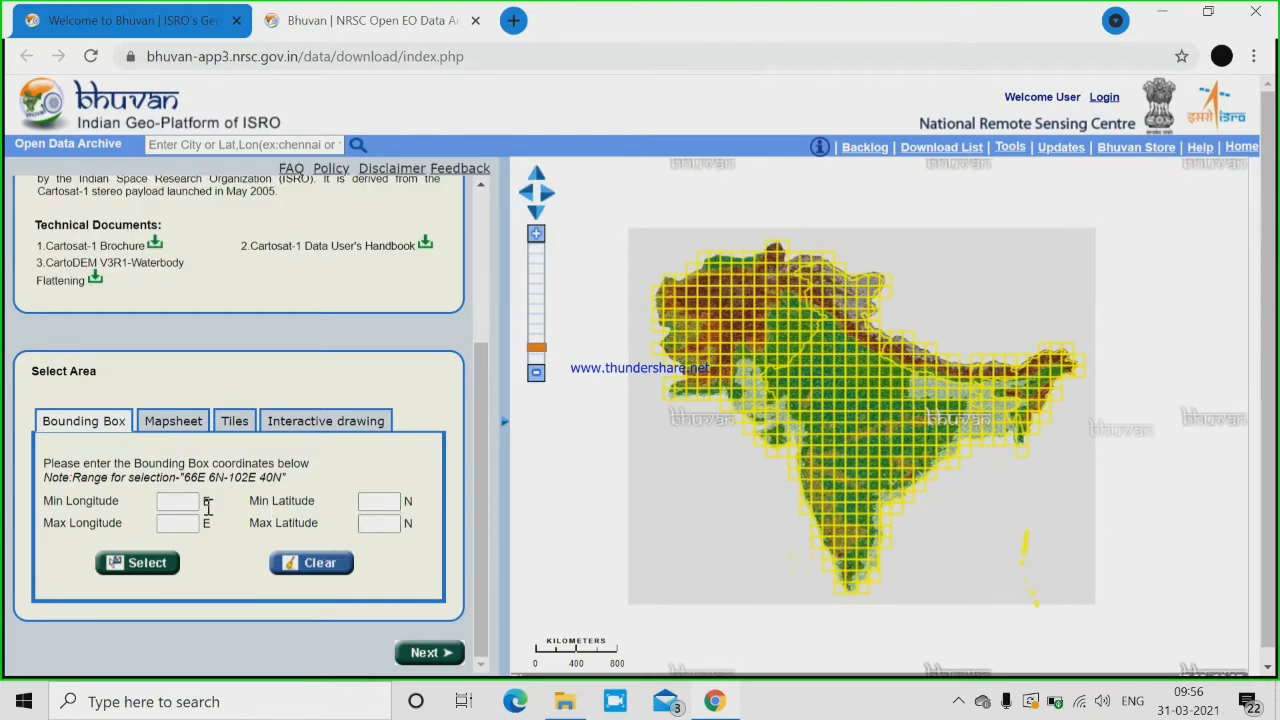
click(167, 421)
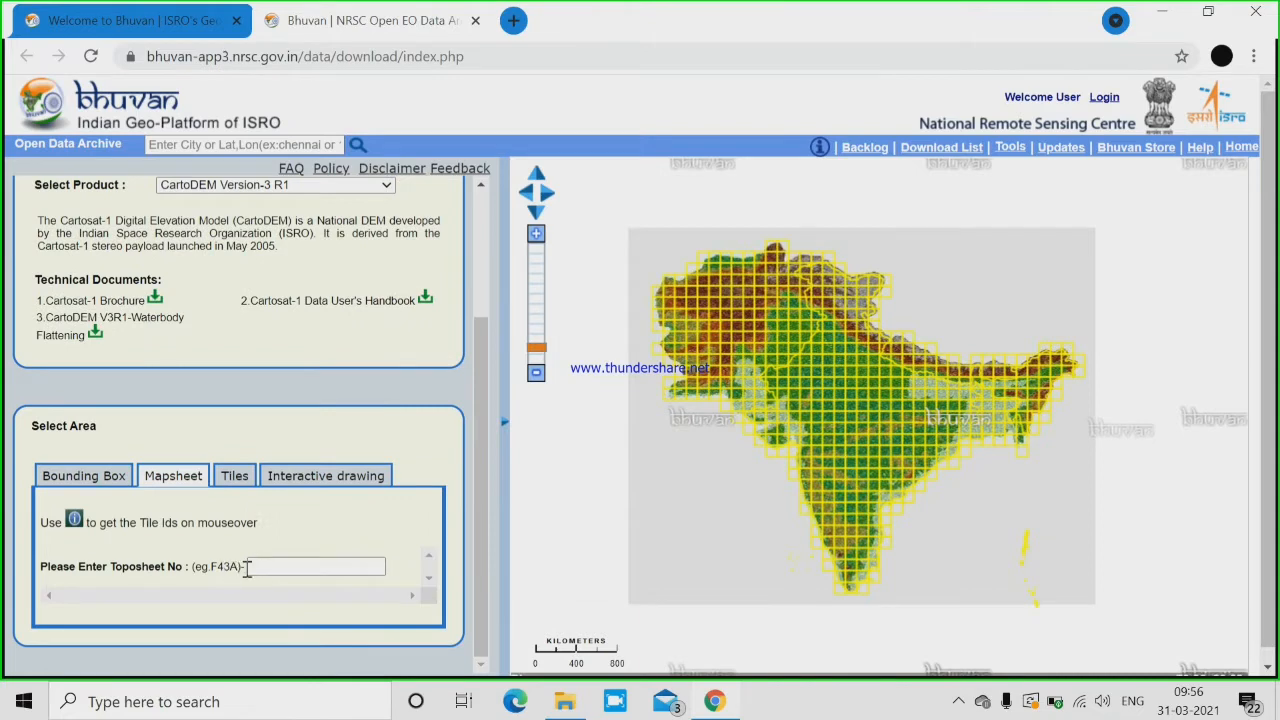
click(235, 476)
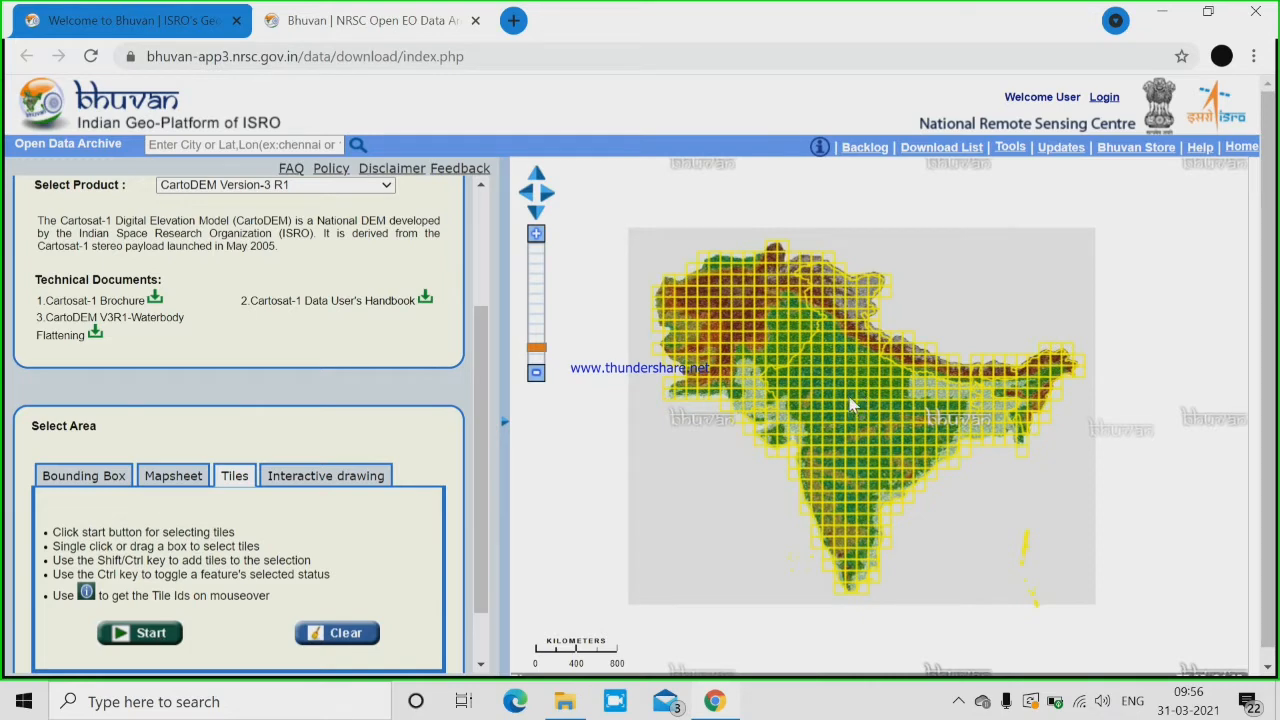
click(316, 476)
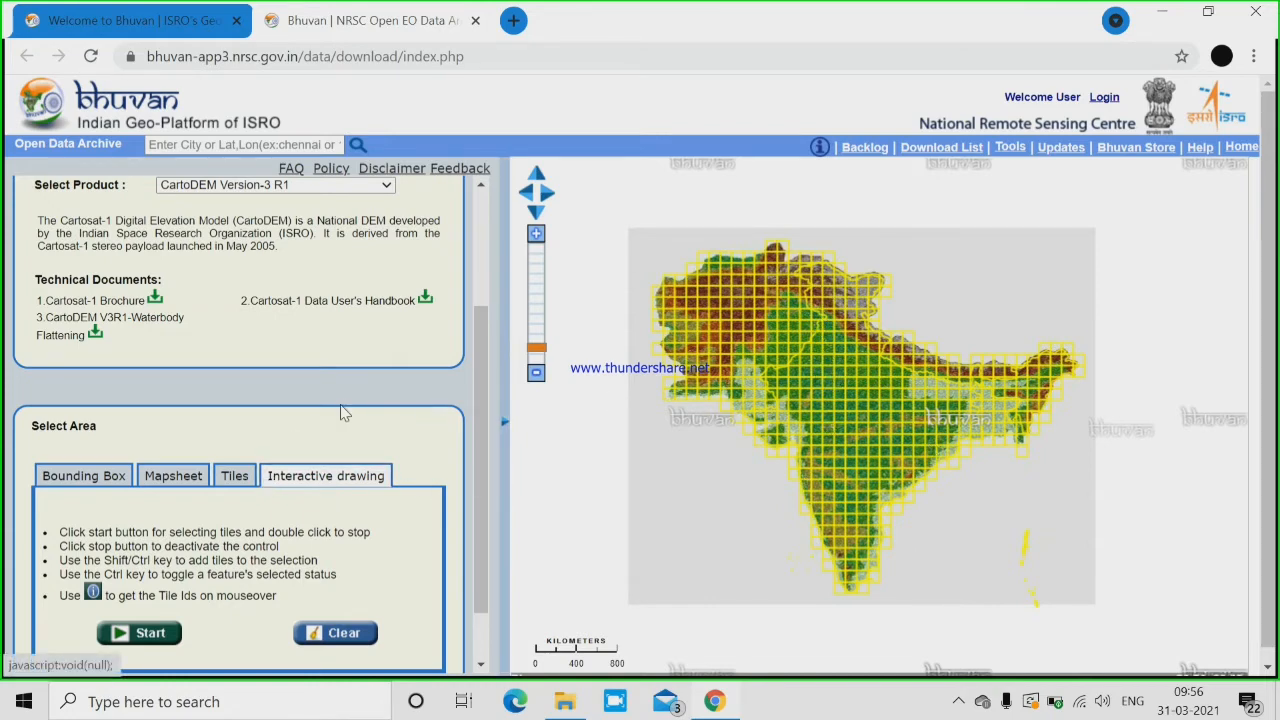
Select the Himalayan-edge tile covering 79E29N-80E30N with the Tiles method and proceed to its download list.
click(235, 479)
scroll(218, 549, down, 1)
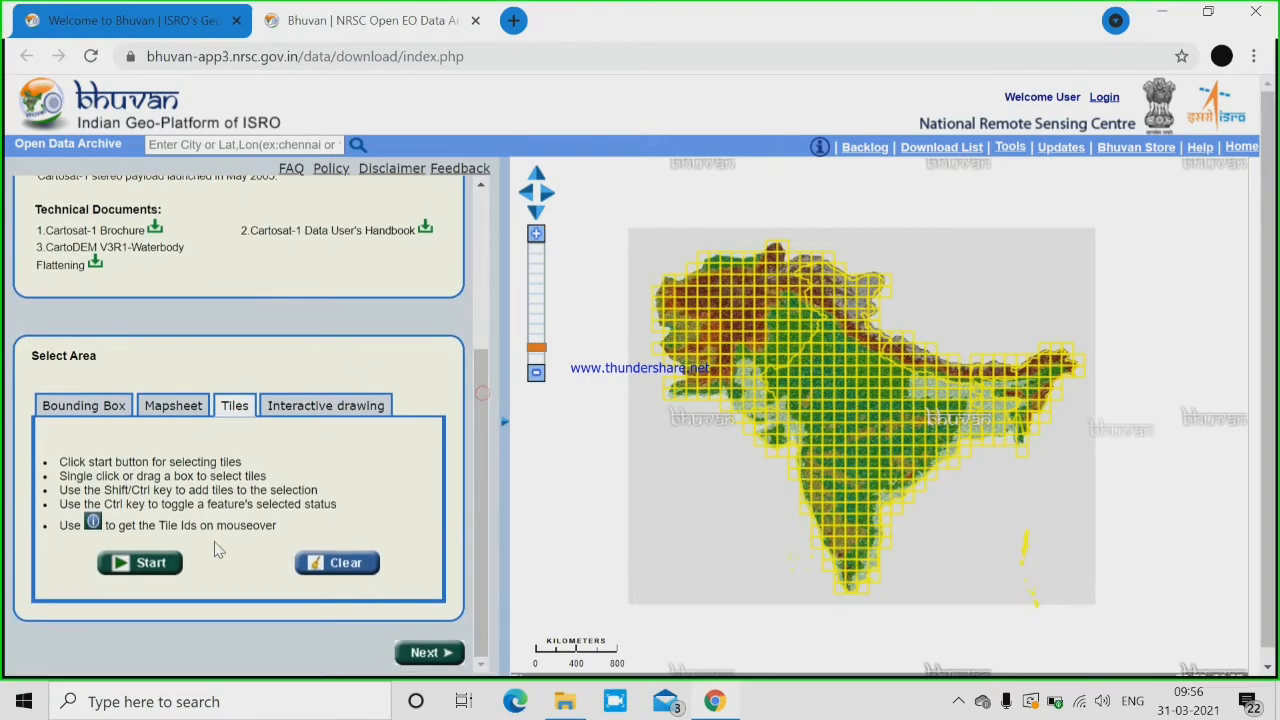
click(122, 566)
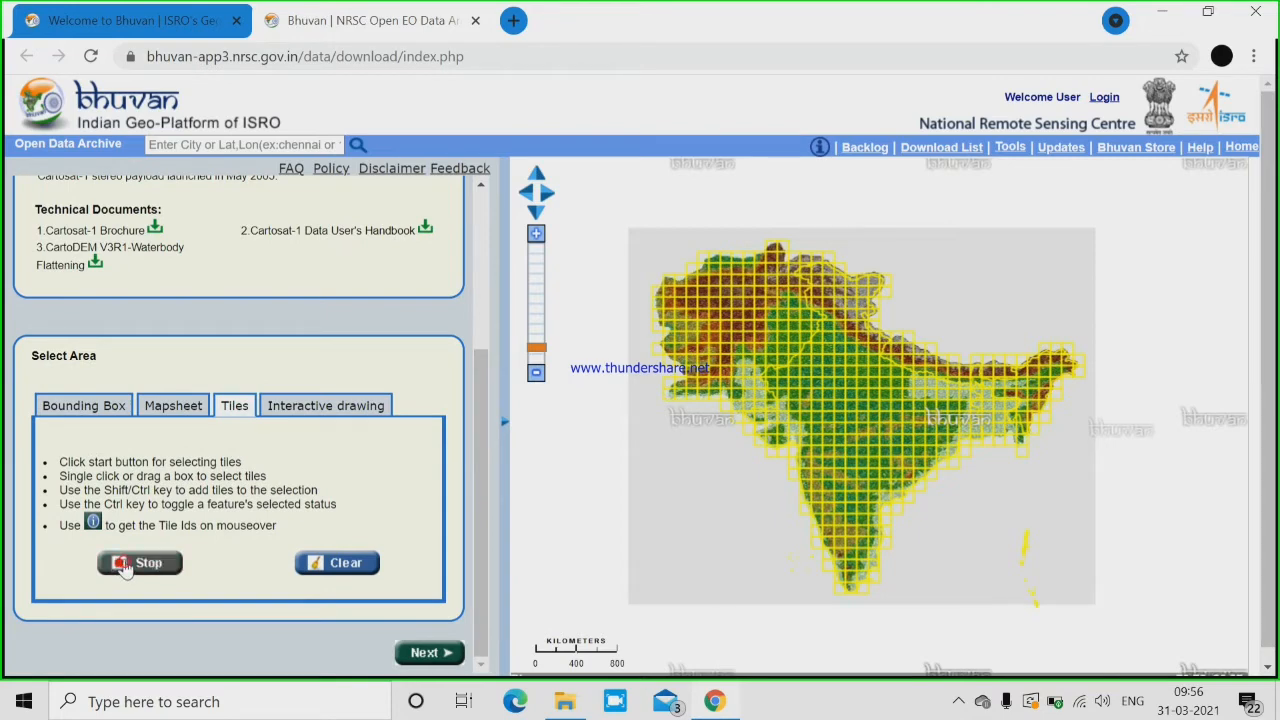
scroll(848, 387, down, 1)
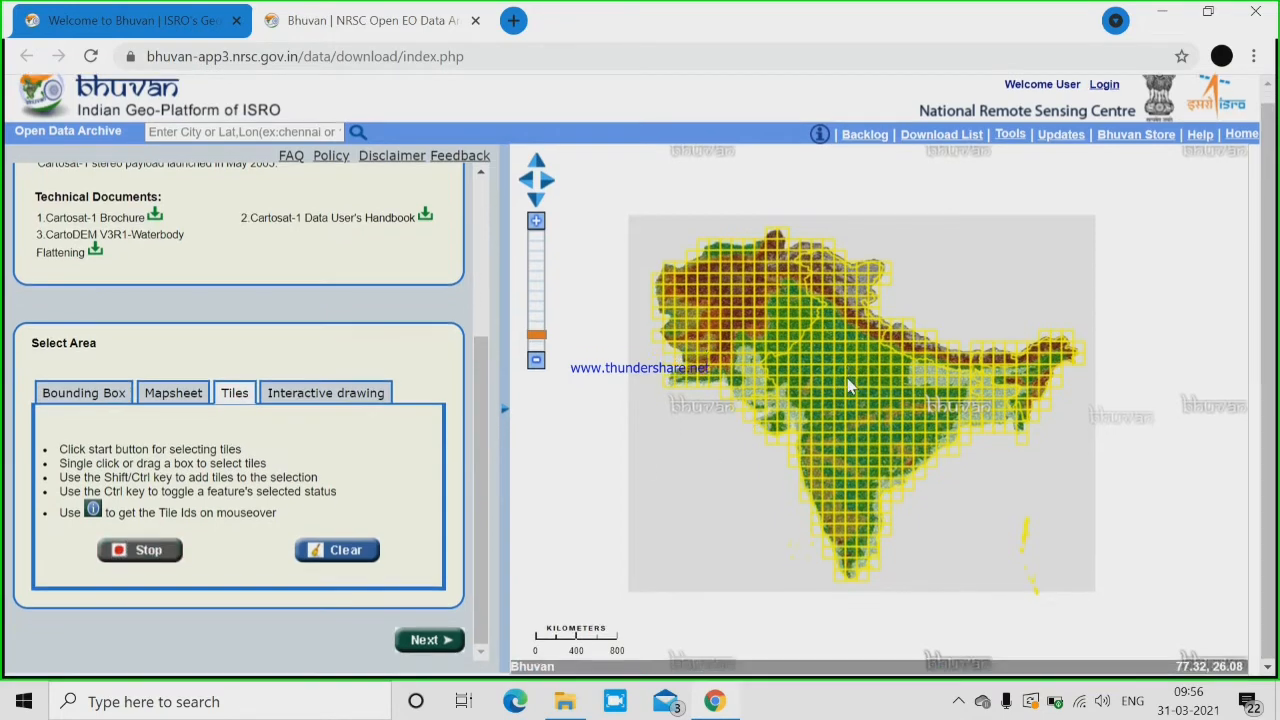
click(535, 329)
click(536, 320)
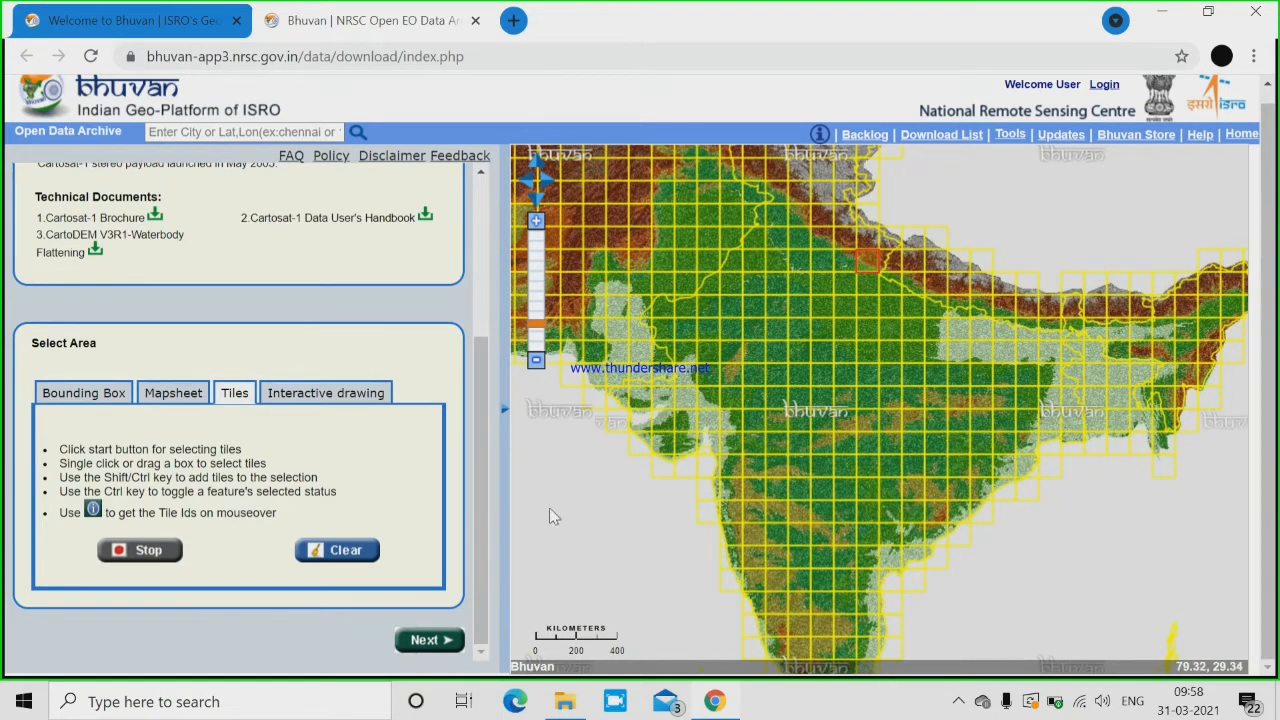
click(430, 641)
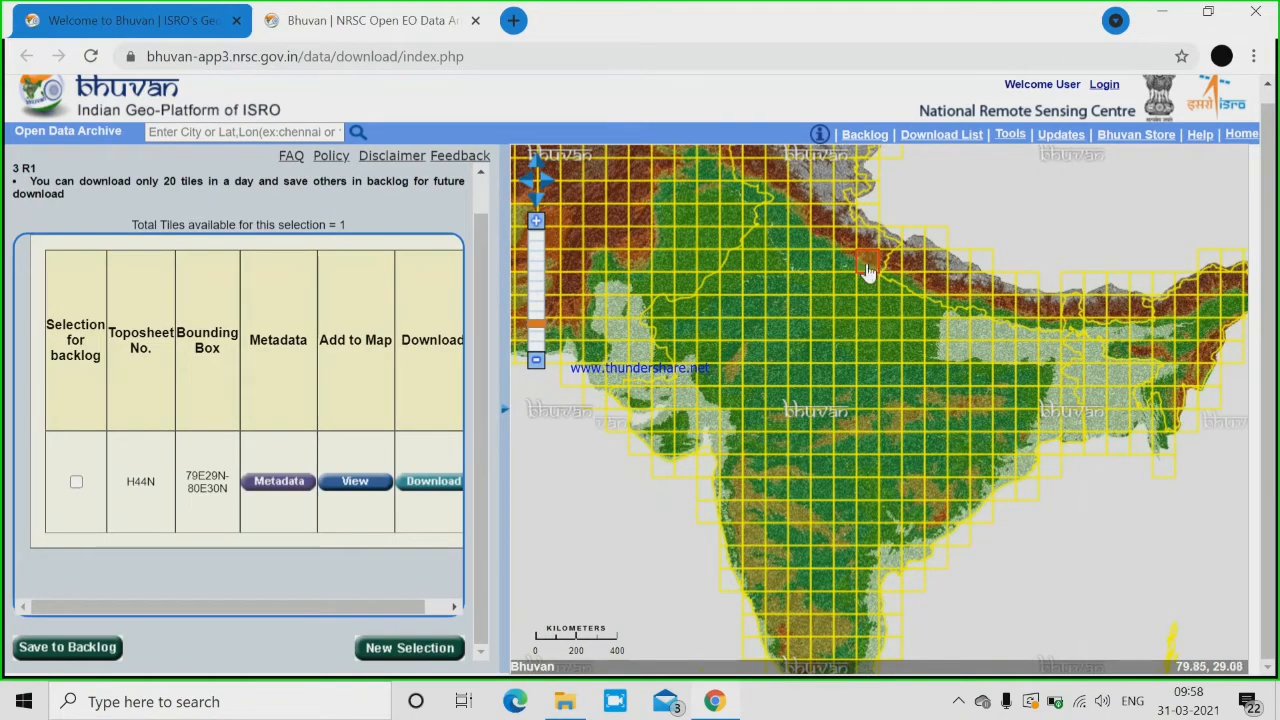
Examine the metadata of tile H44N, including its coverage, resolution and file format, and close it.
click(286, 482)
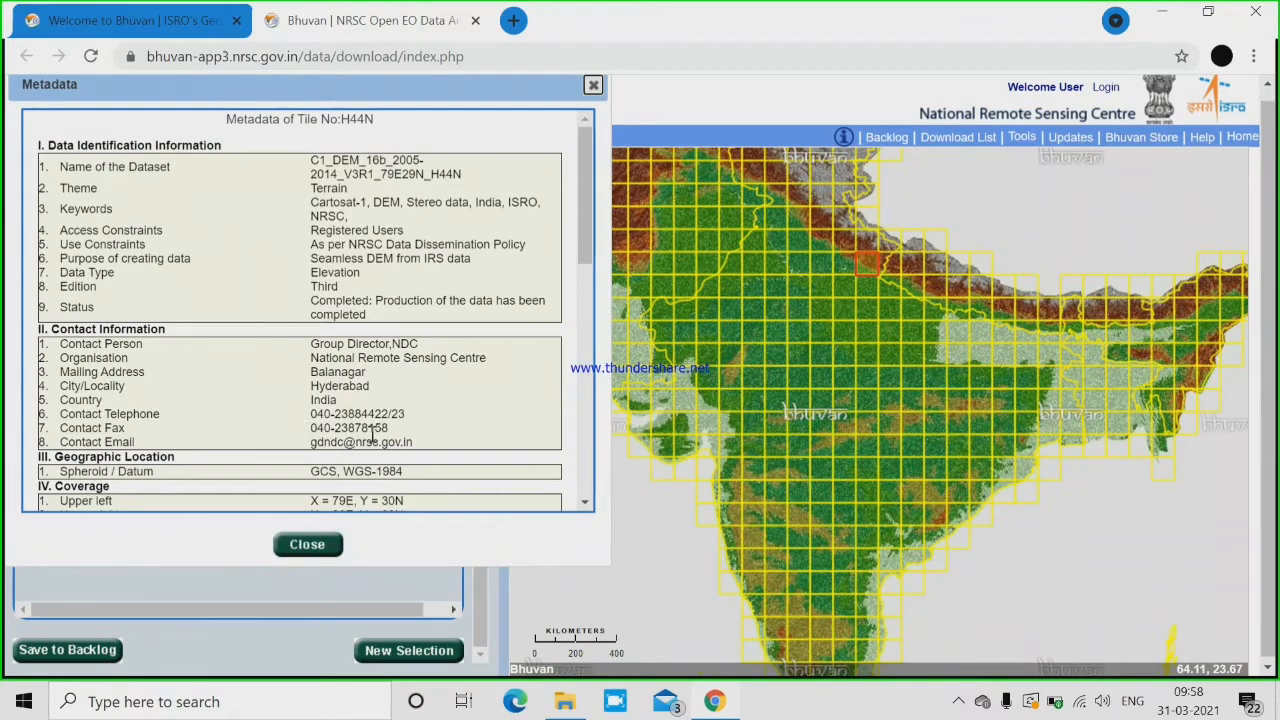
scroll(308, 413, down, 2)
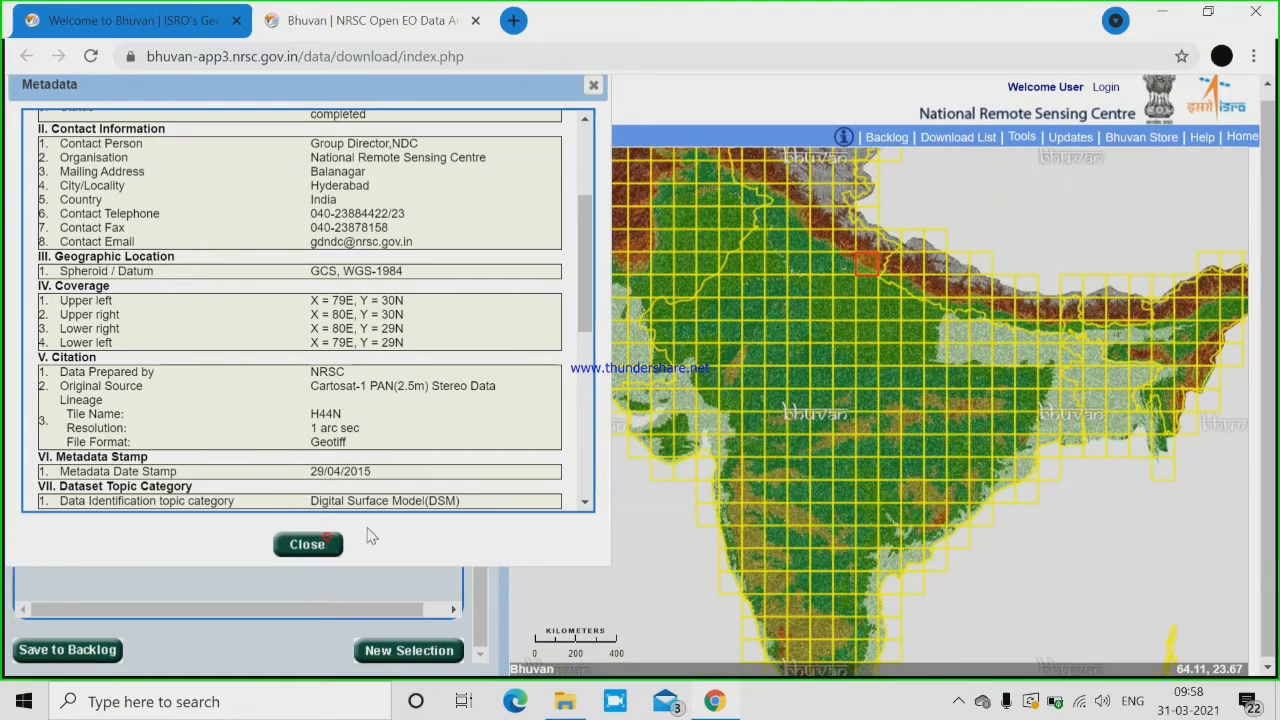
click(324, 548)
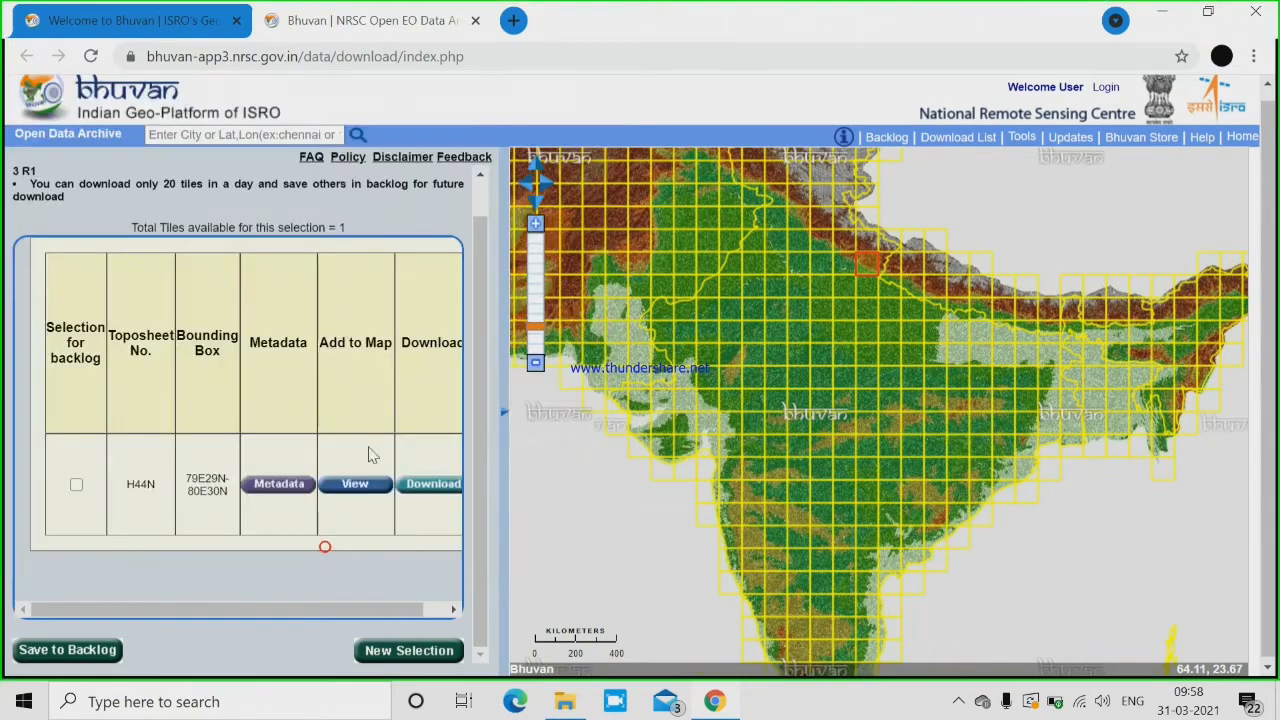
Sign in to Bhuvan with the saved account credentials and download the DEM data of tile H44N.
click(418, 485)
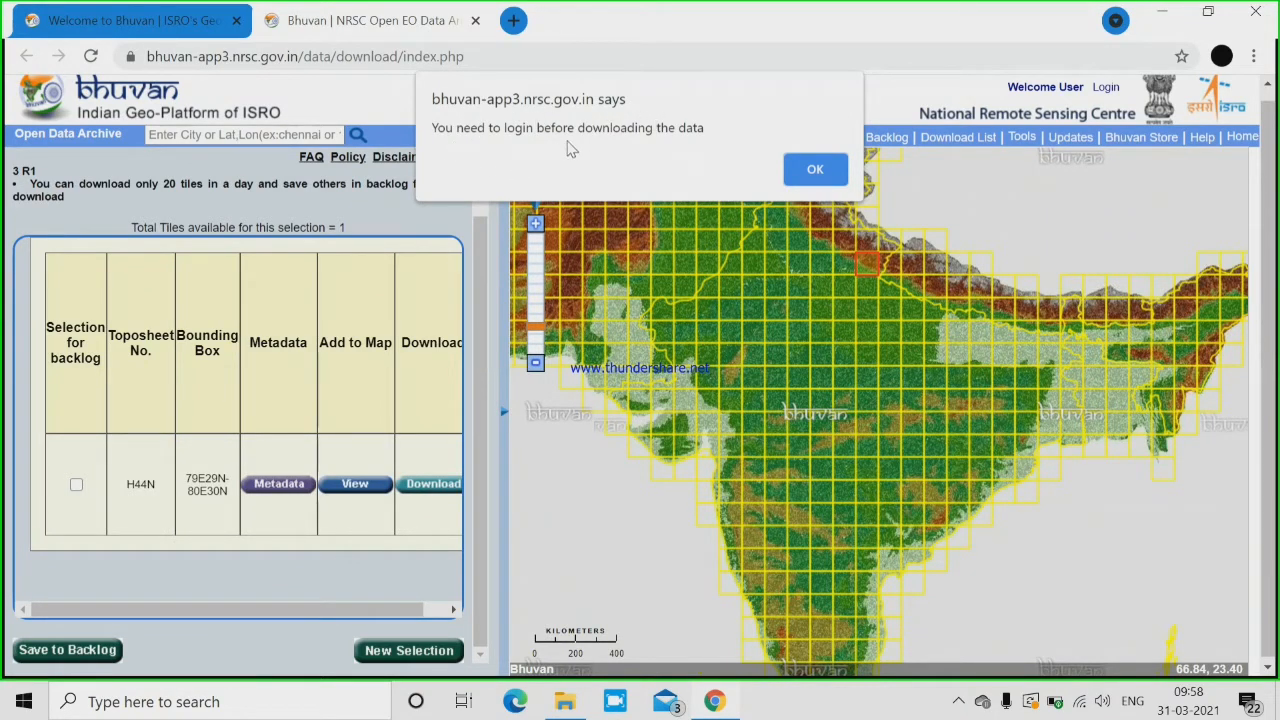
click(815, 172)
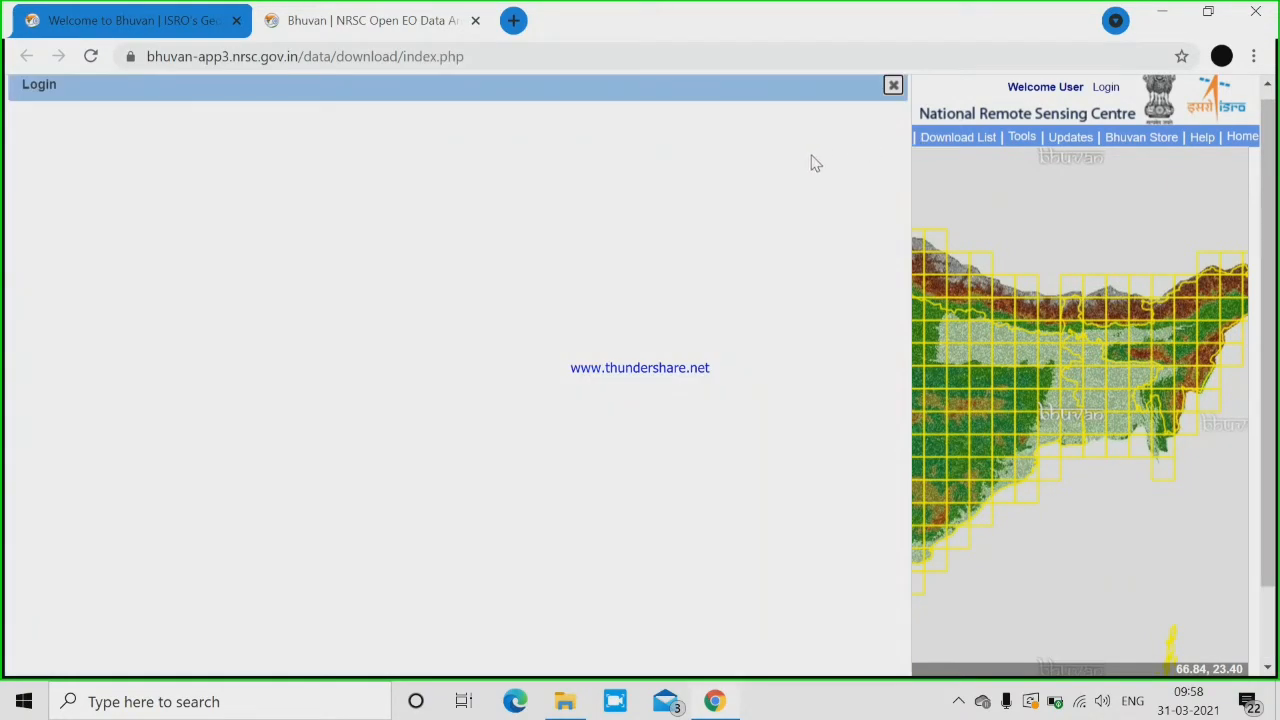
scroll(848, 238, down, 2)
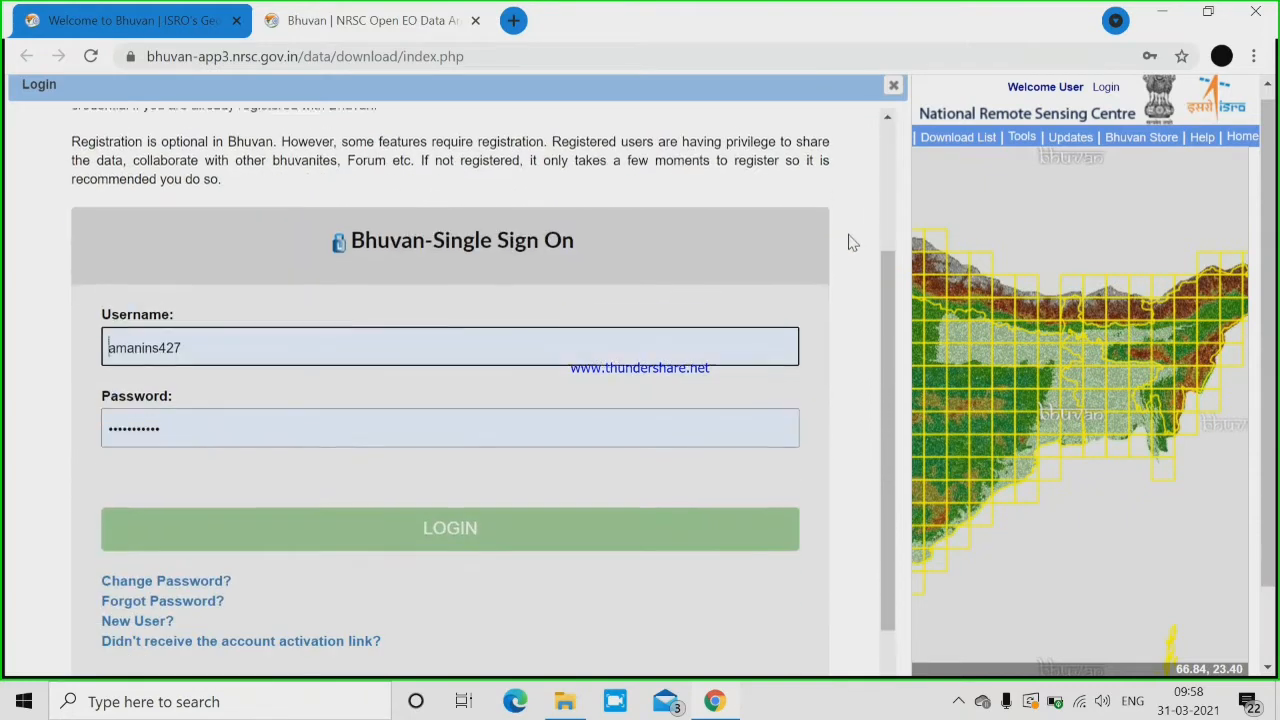
scroll(848, 238, down, 1)
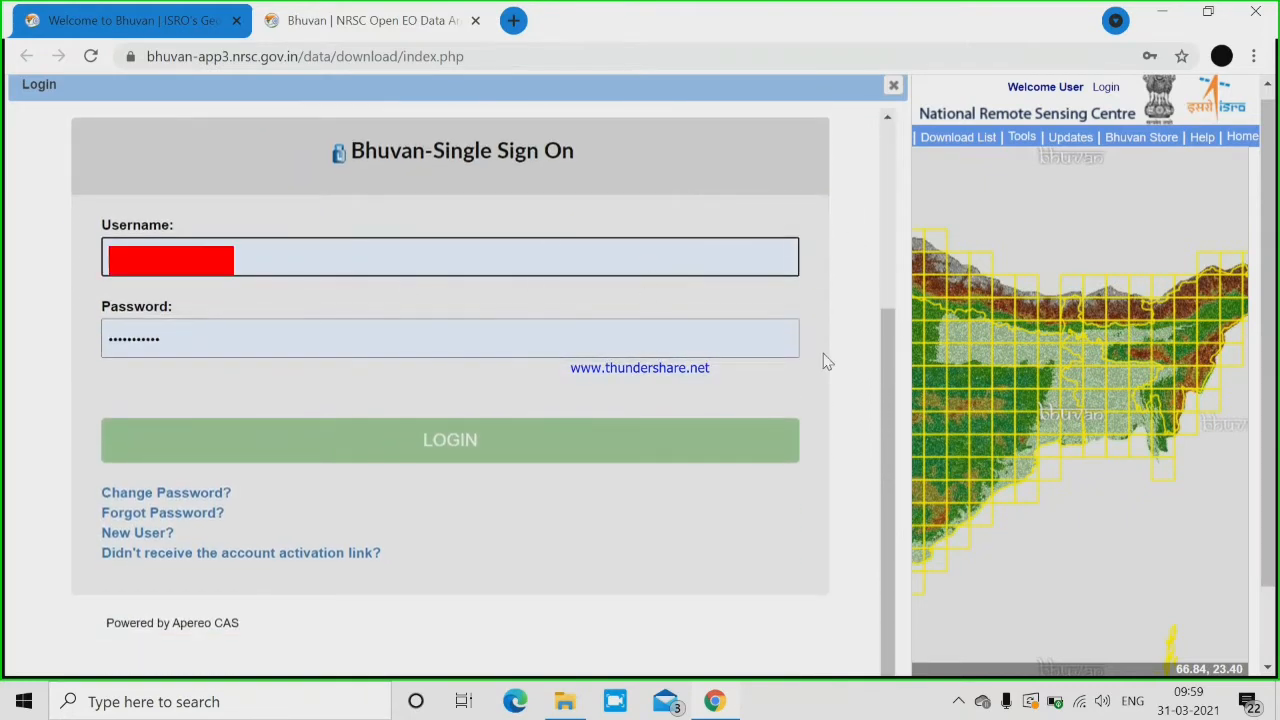
drag(885, 370, 881, 228)
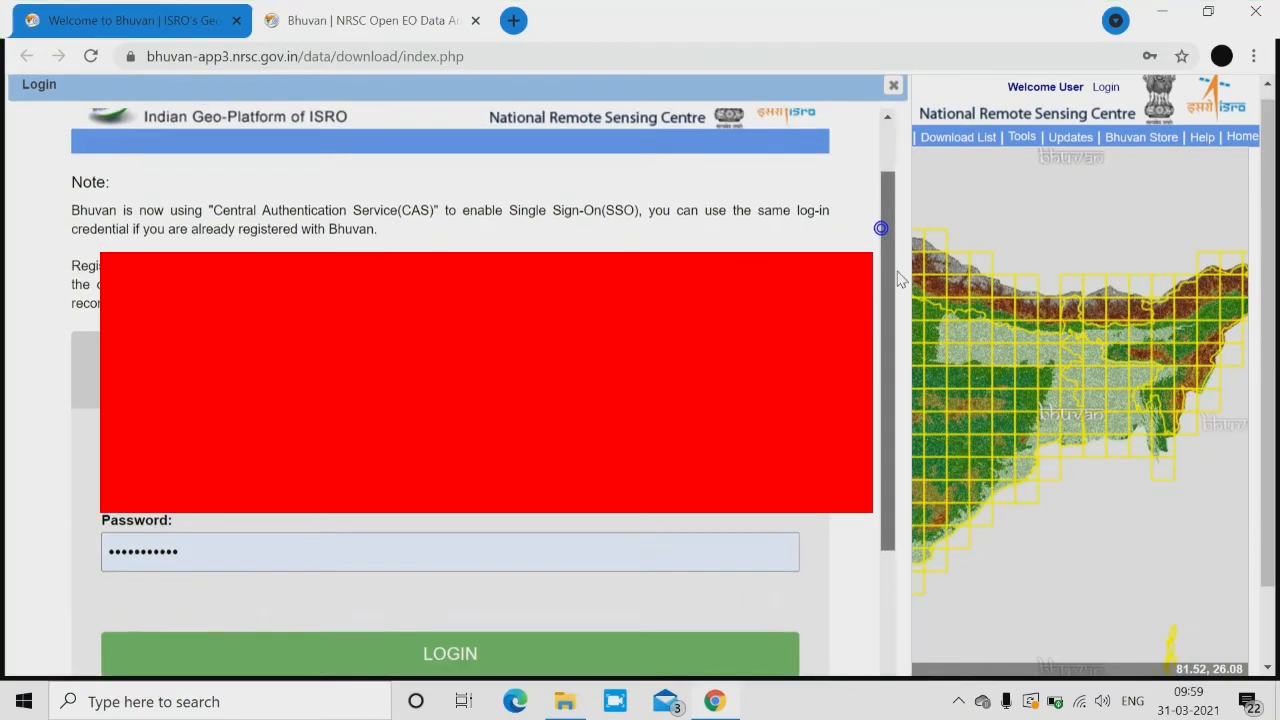
drag(898, 276, 885, 355)
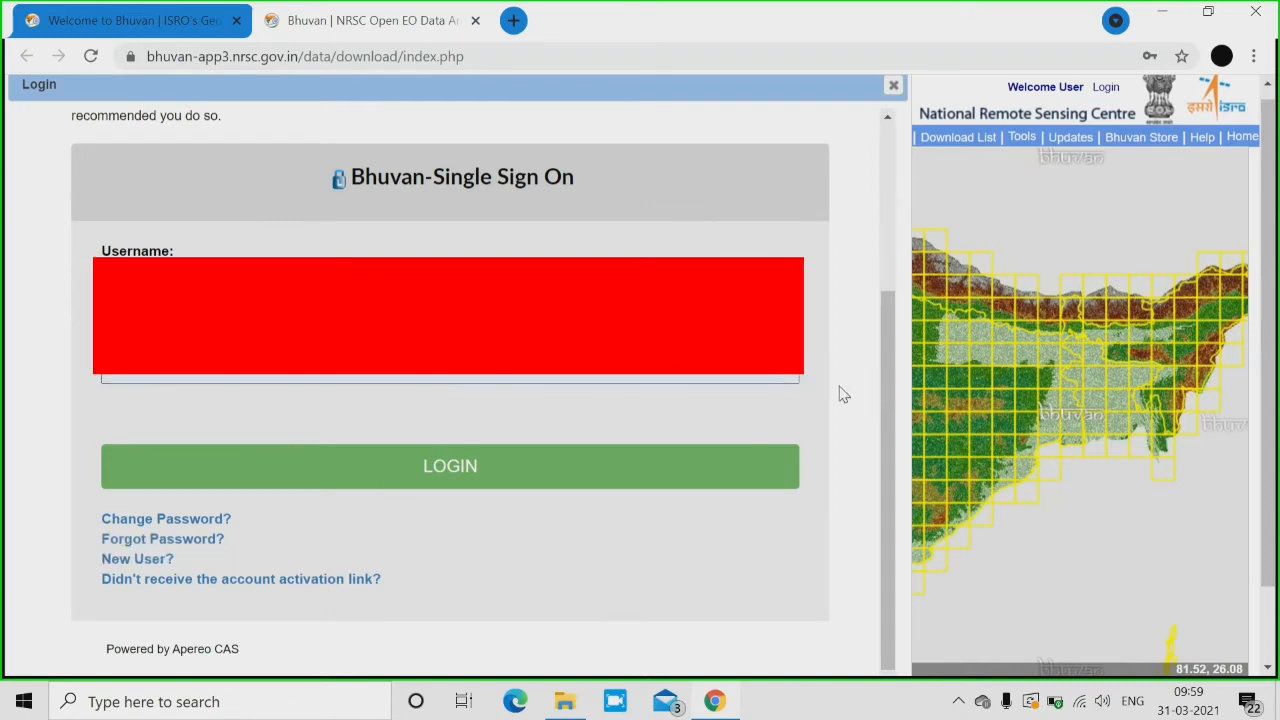
drag(886, 363, 884, 322)
click(344, 536)
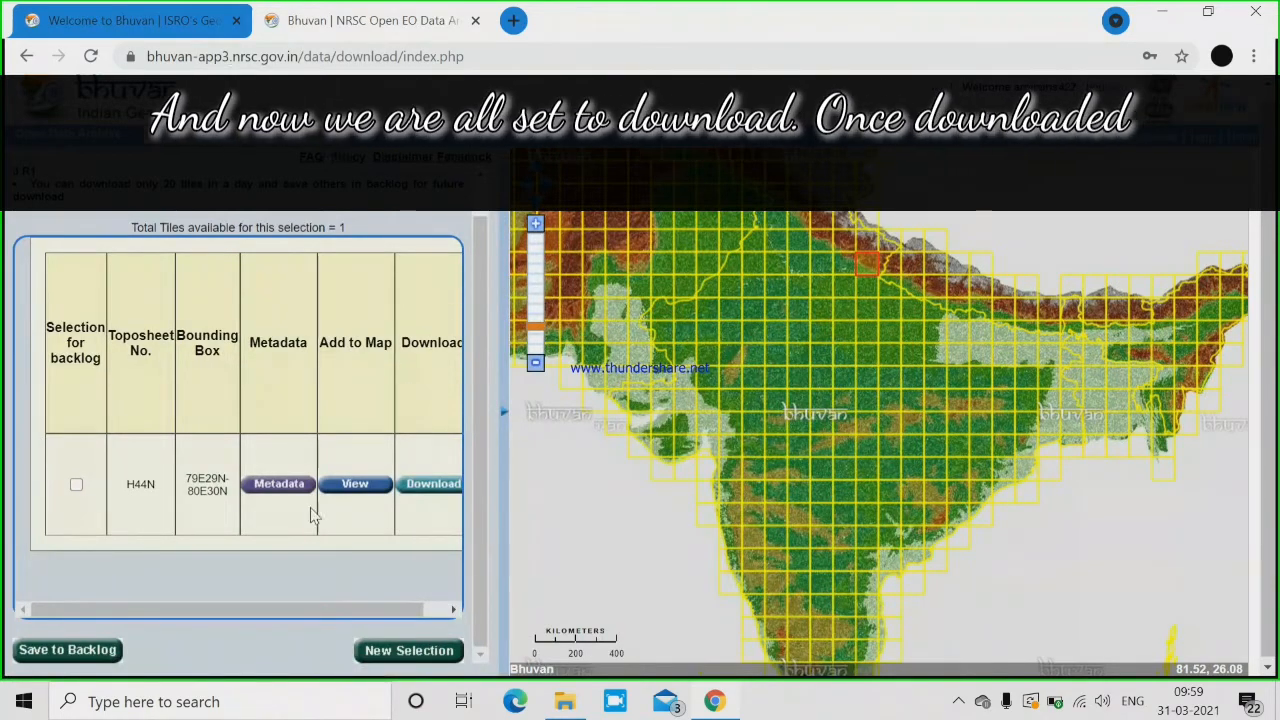
click(434, 485)
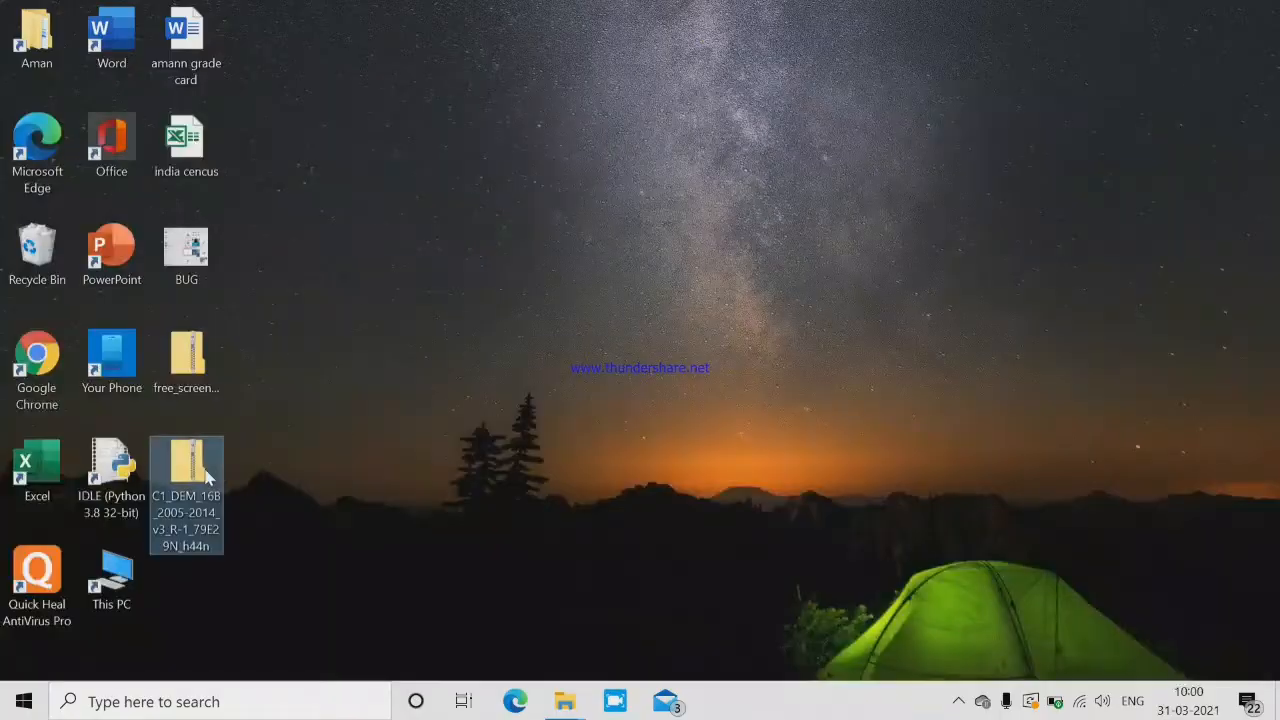
Extract the downloaded archive C1_DEM_16B_2005-2014_v3_R-1_79E29N_h44n into a folder of the same name on the desktop.
right_click(206, 466)
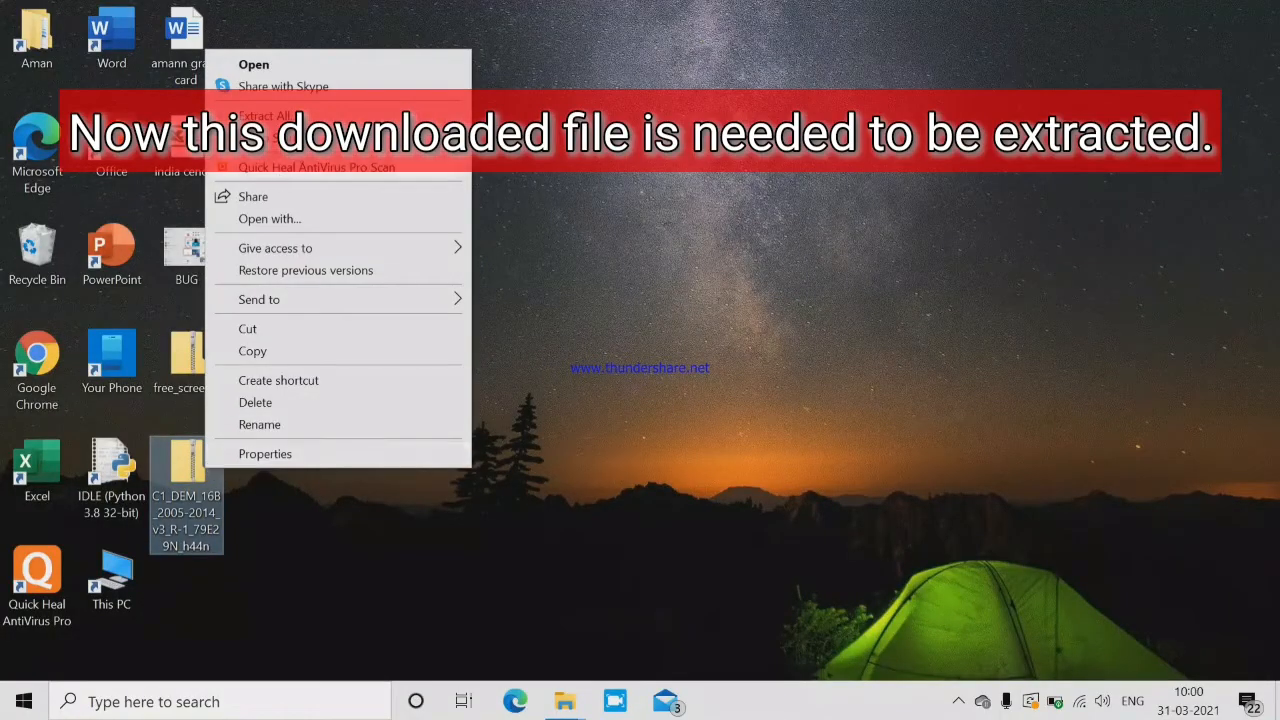
click(264, 116)
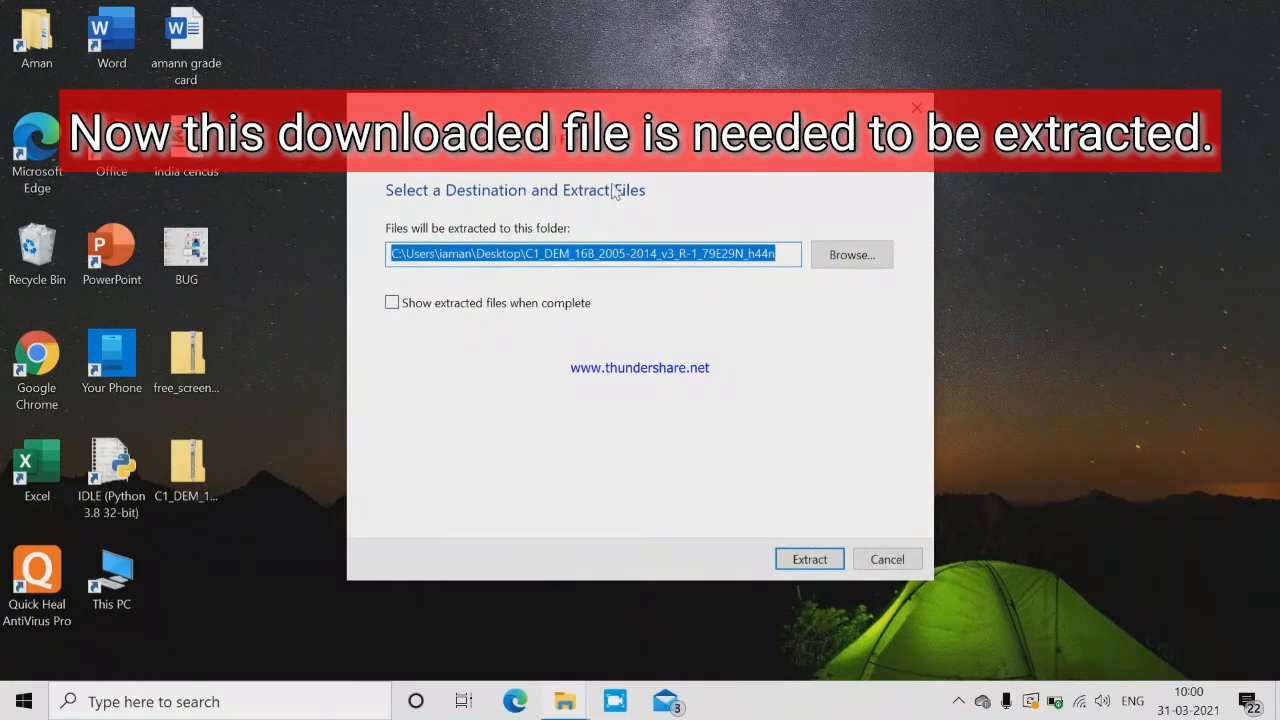
click(810, 559)
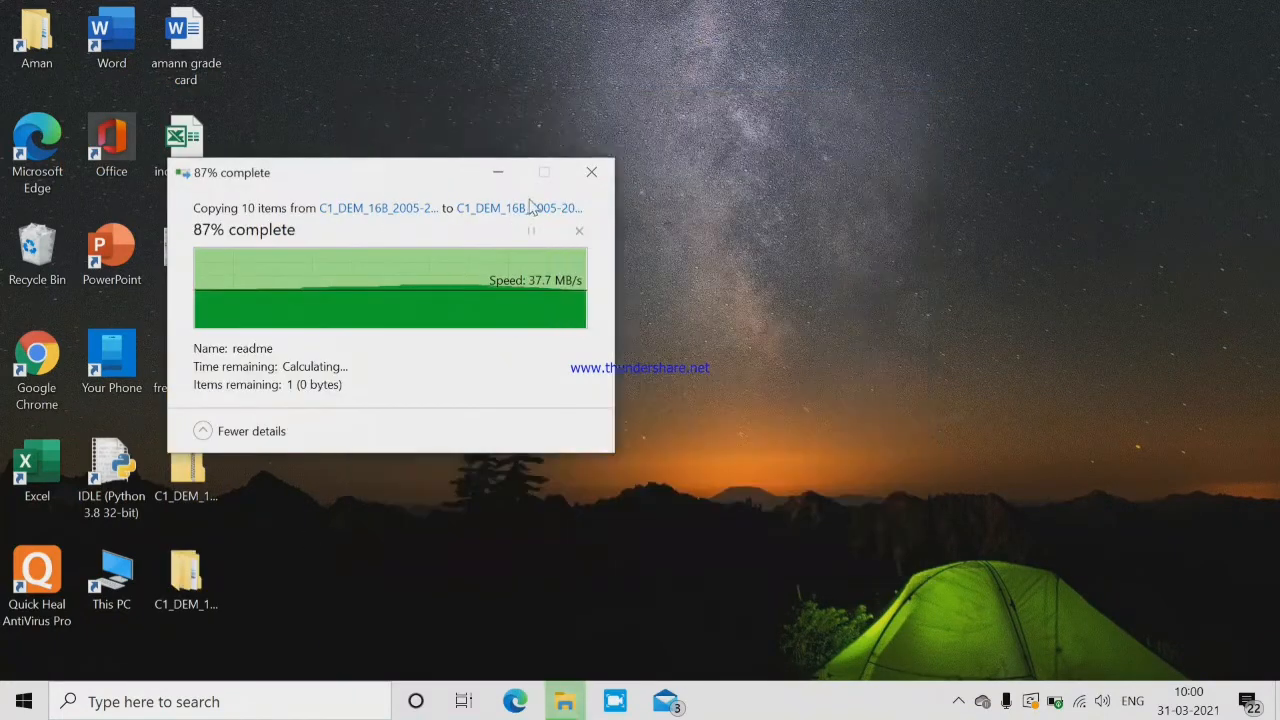
right_click(717, 8)
click(745, 59)
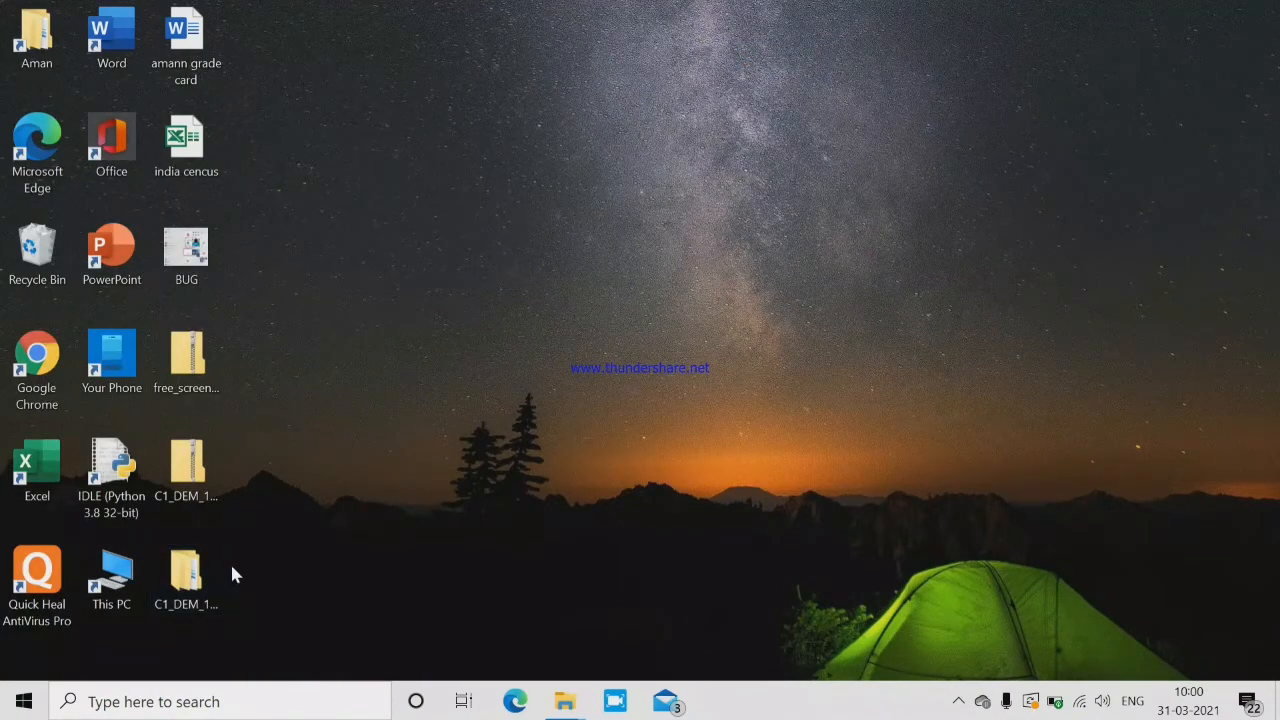
Launch ArcMap 10.8 and start a new map from the Blank Map template in My Templates.
click(12, 703)
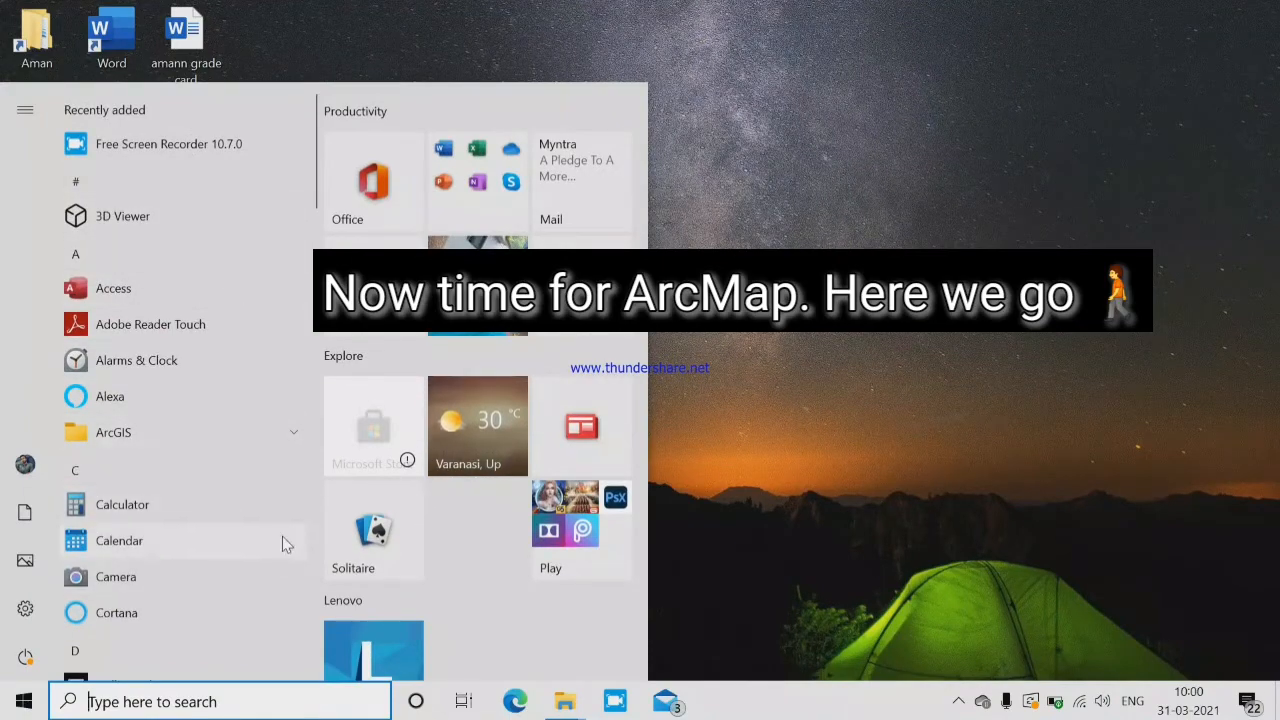
text(arc)
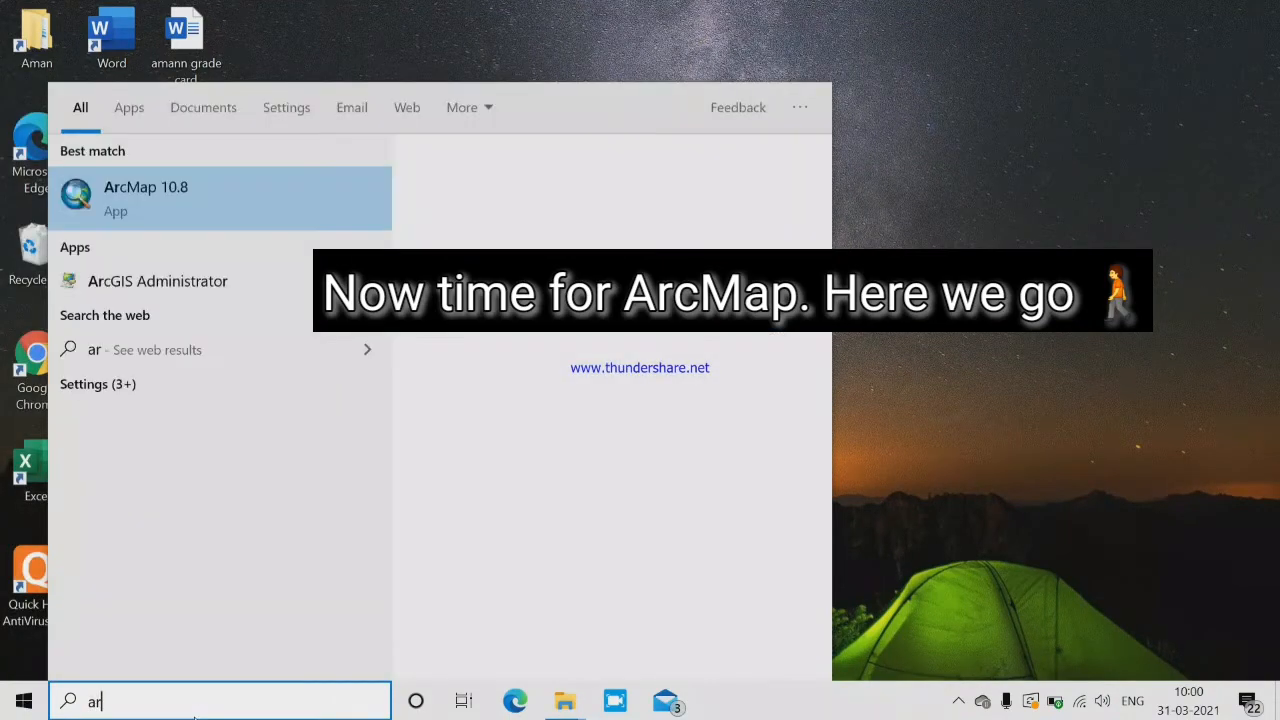
click(228, 219)
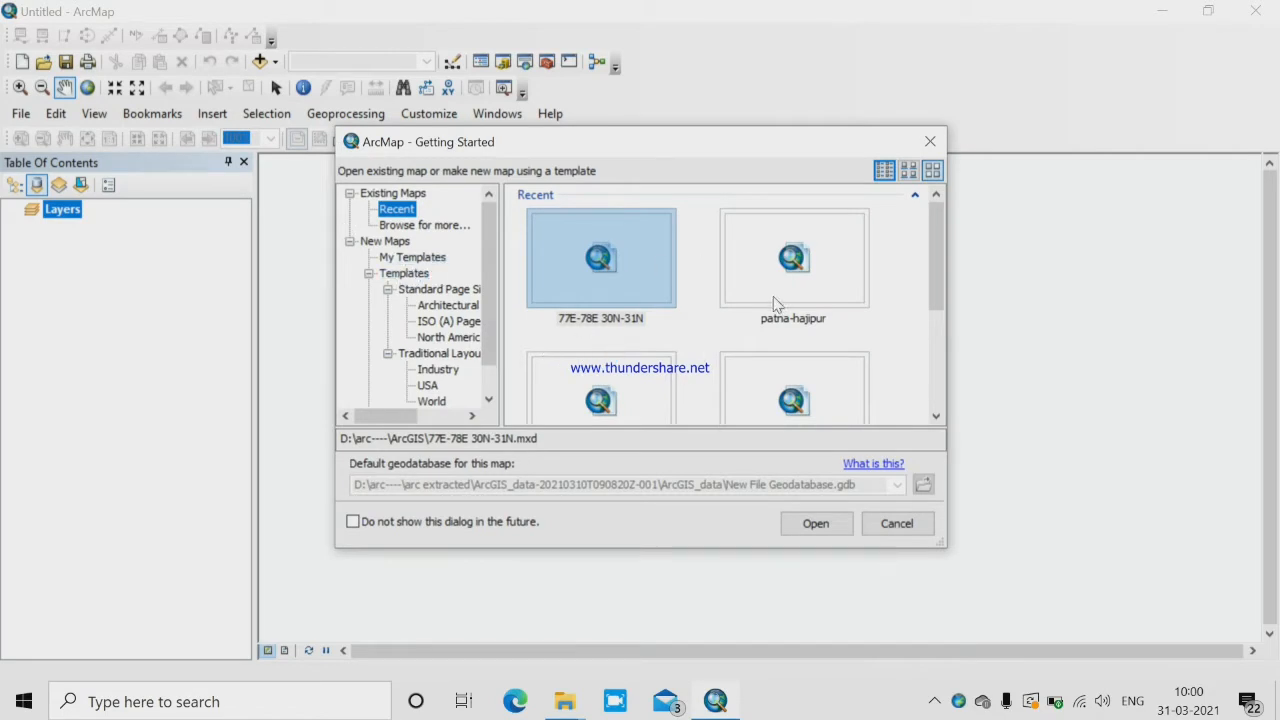
drag(940, 295, 938, 395)
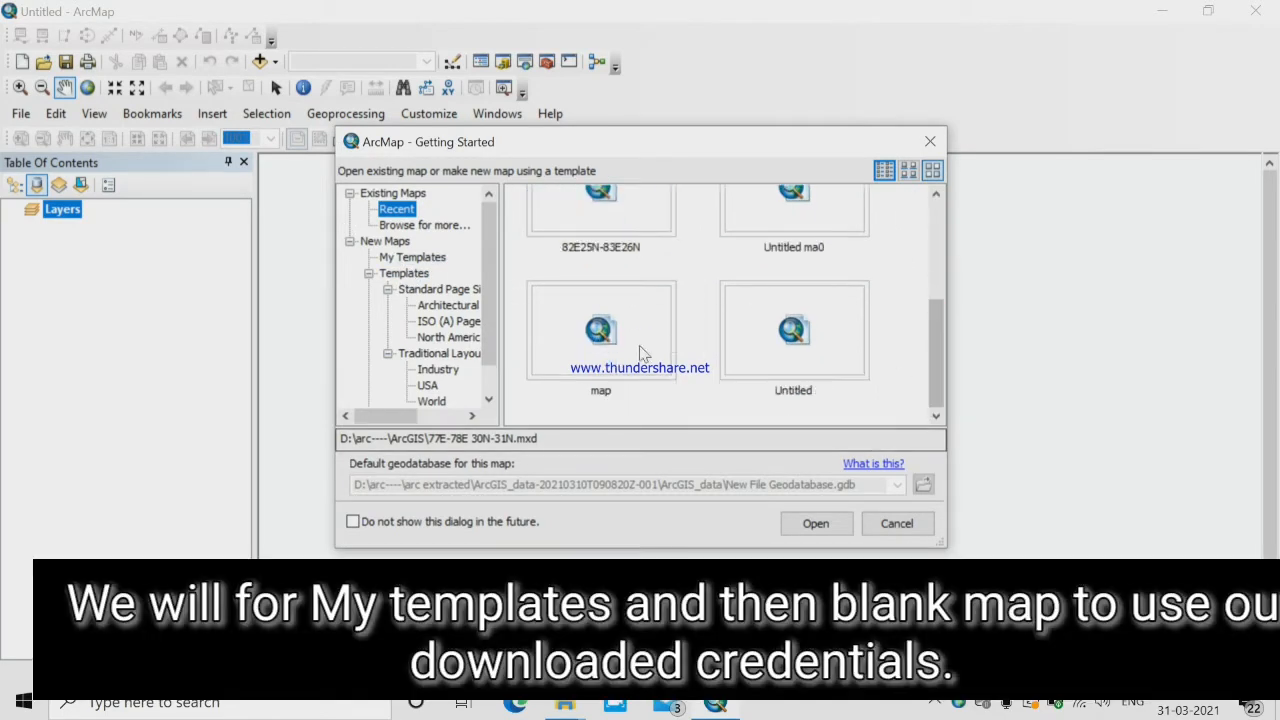
click(405, 258)
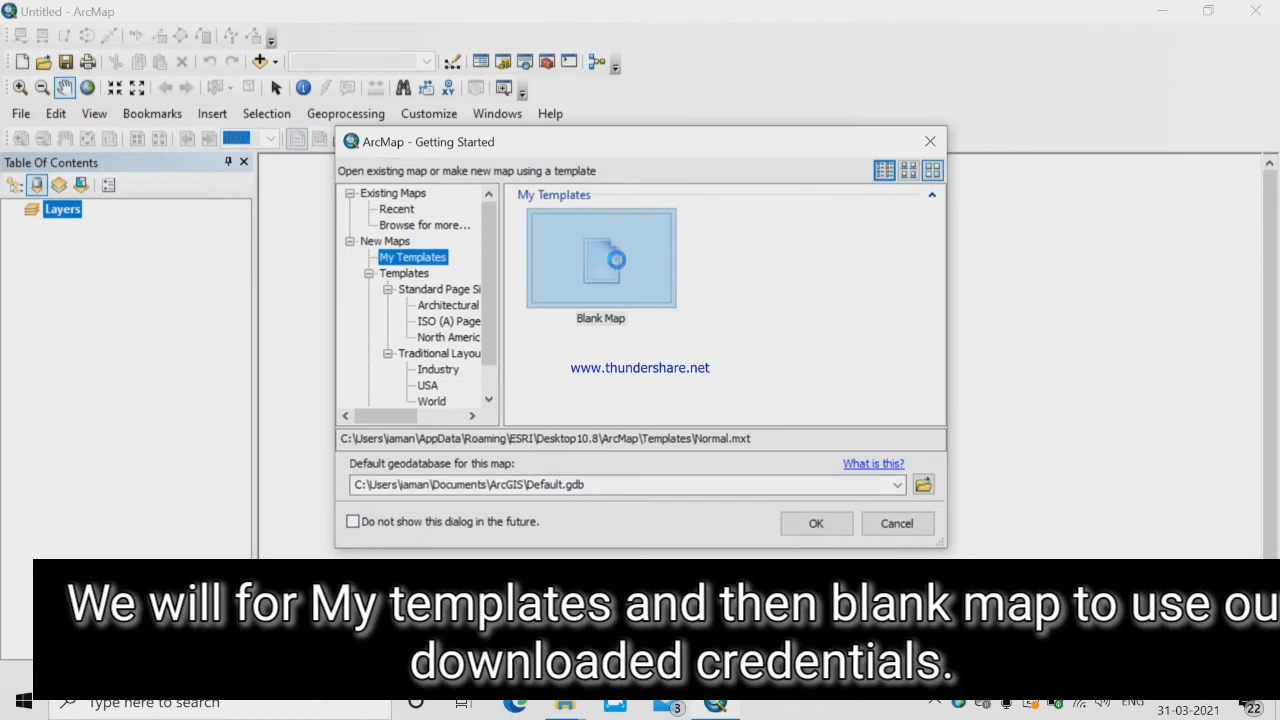
click(612, 258)
click(816, 528)
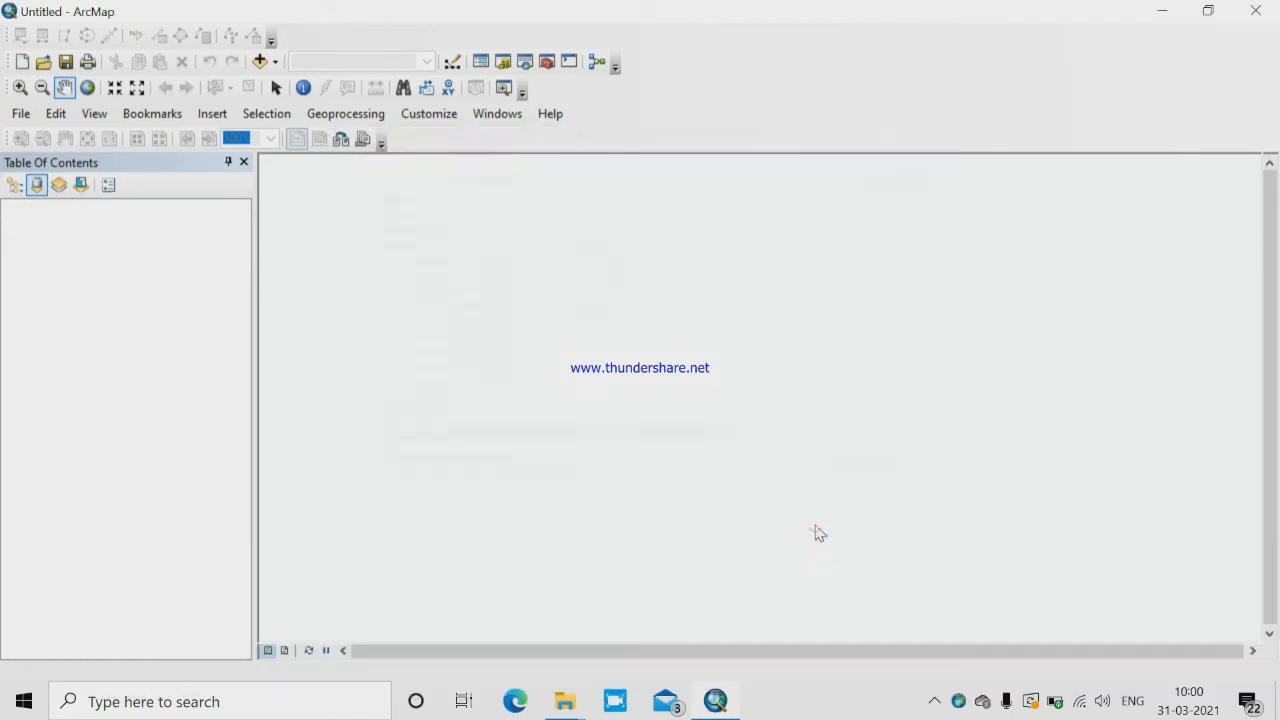
Add the raster cdnh44n.tif from the extracted desktop folder's cdnh44n_v3r1 subfolder to the map and build its pyramids with the default settings.
click(259, 62)
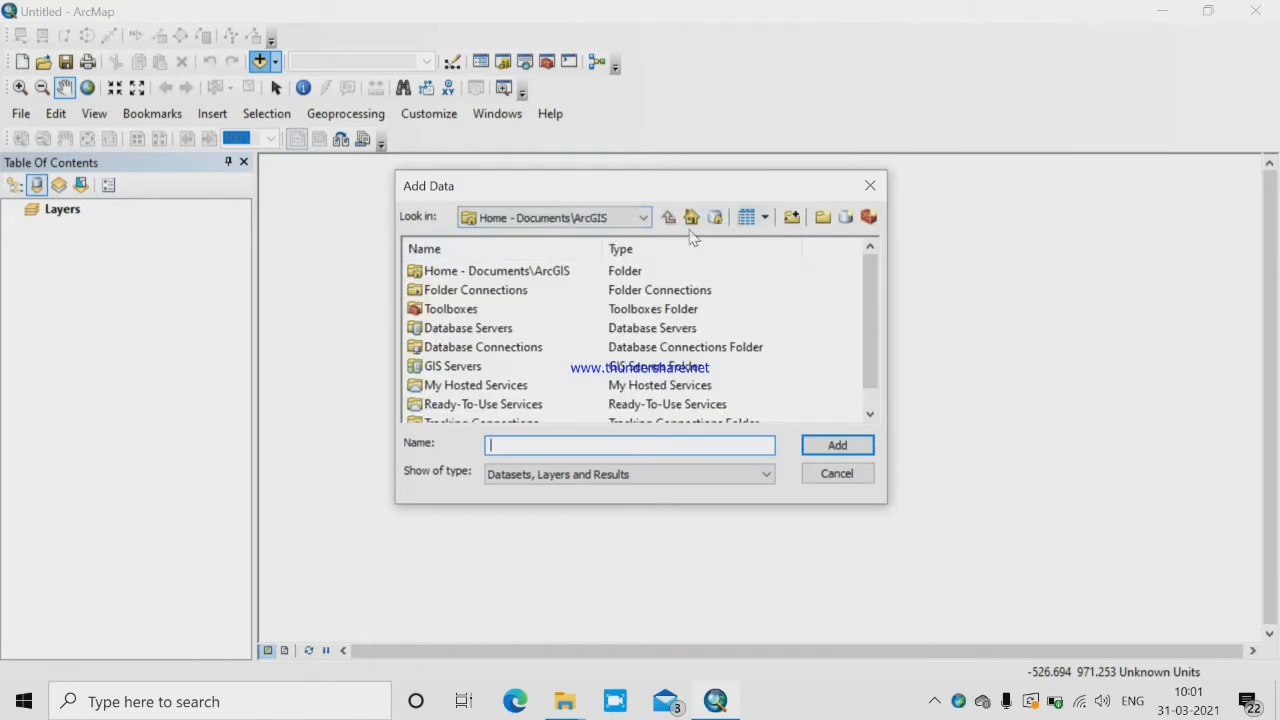
click(644, 219)
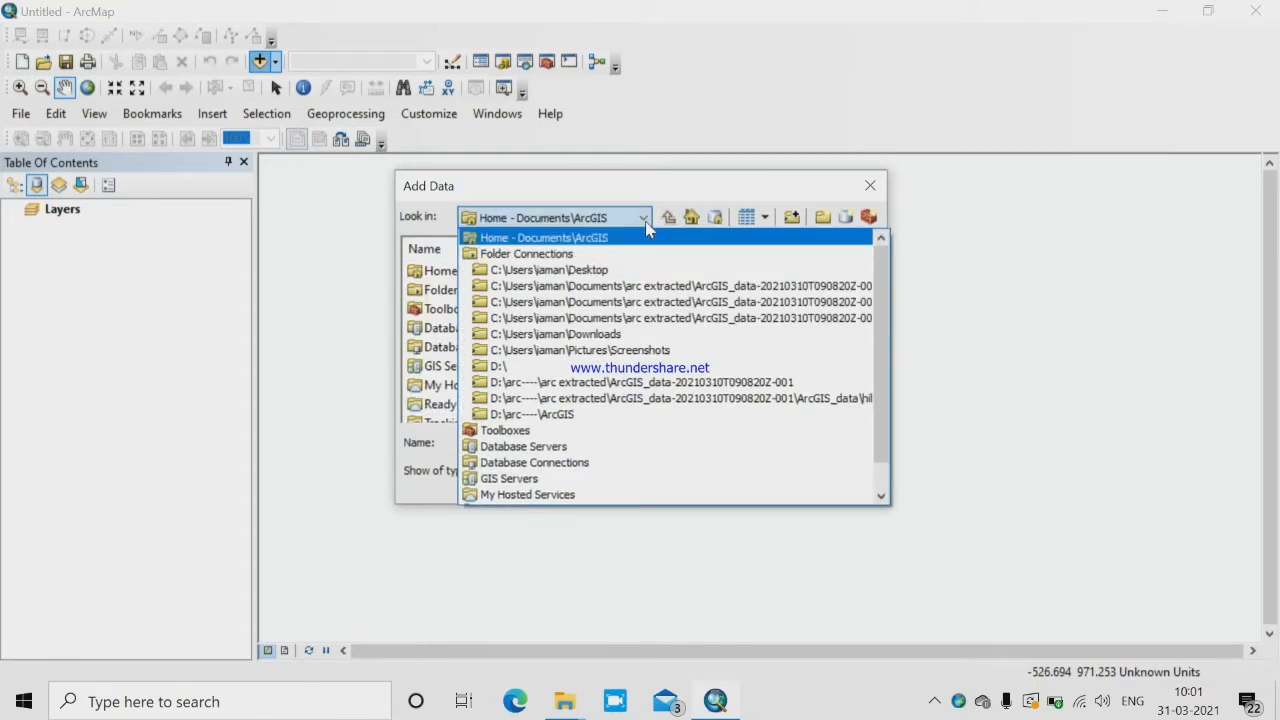
click(593, 270)
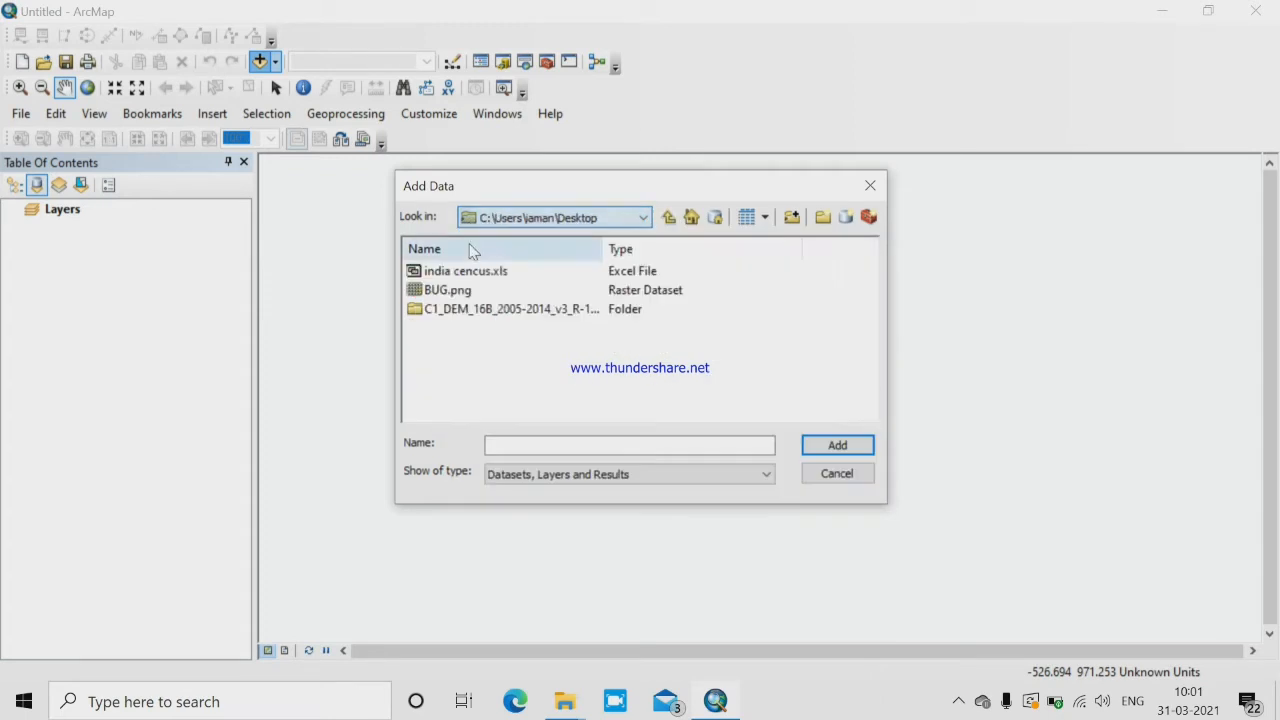
double_click(470, 308)
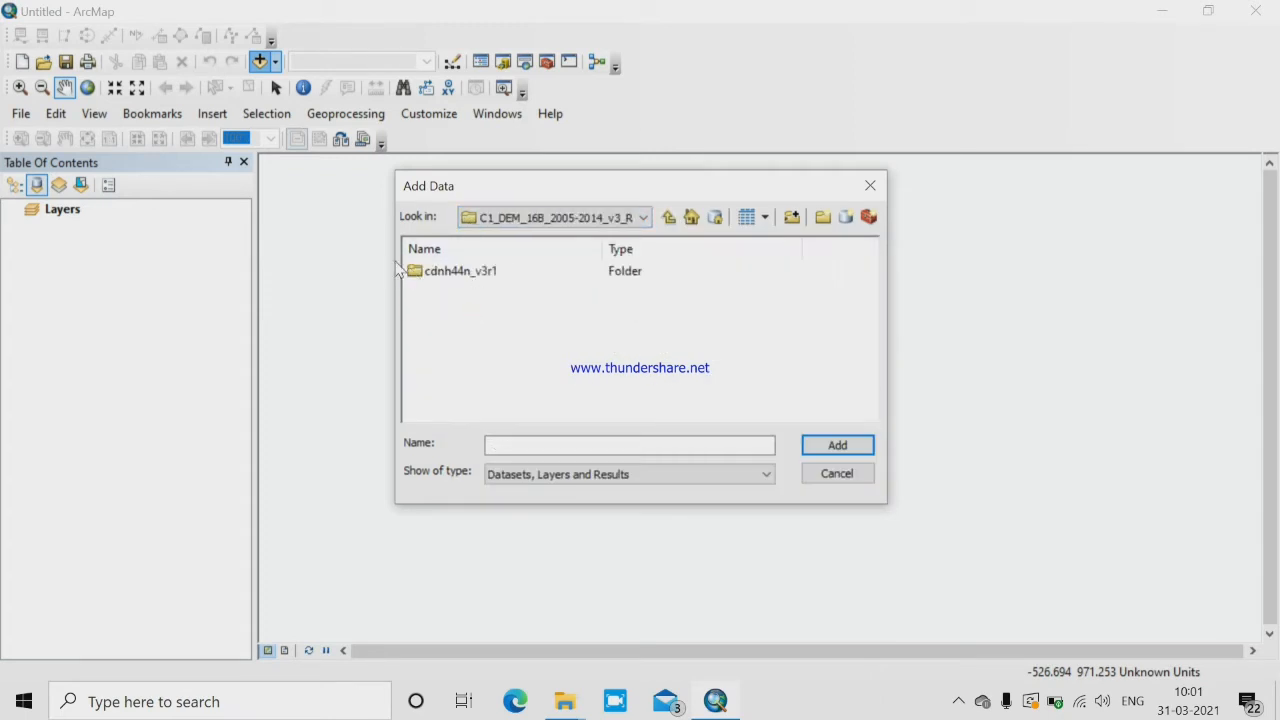
double_click(478, 278)
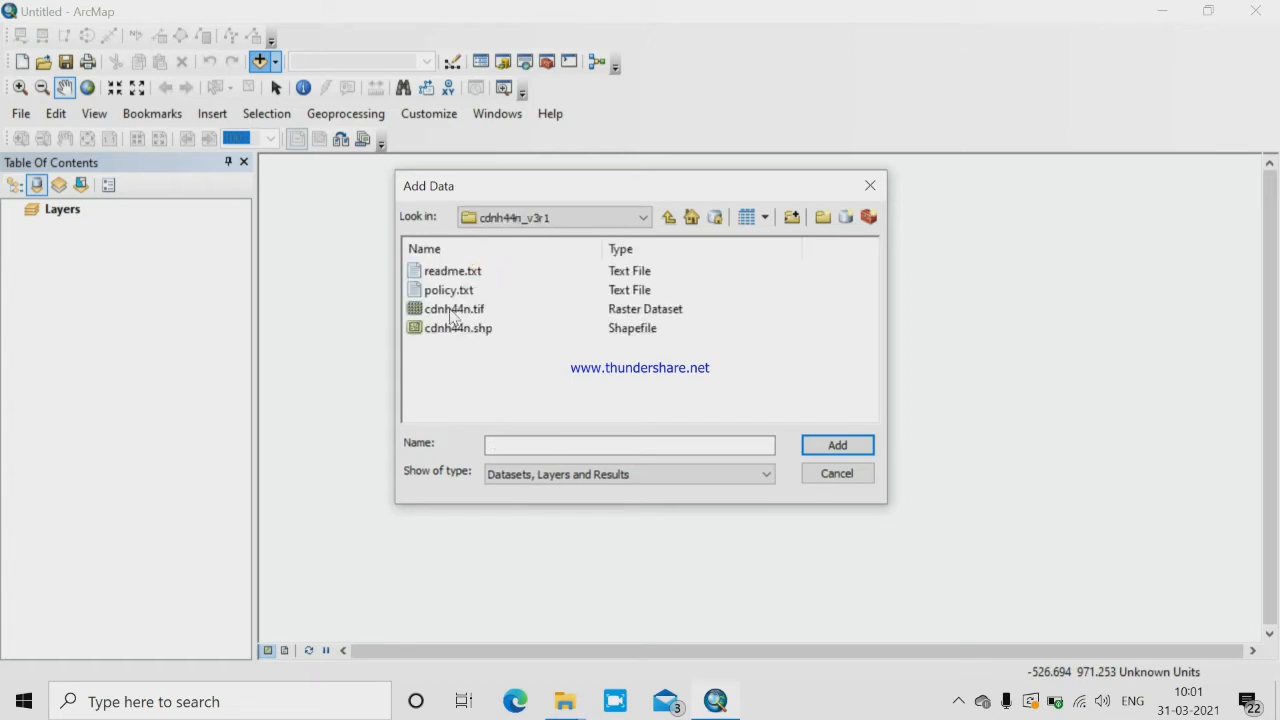
click(450, 315)
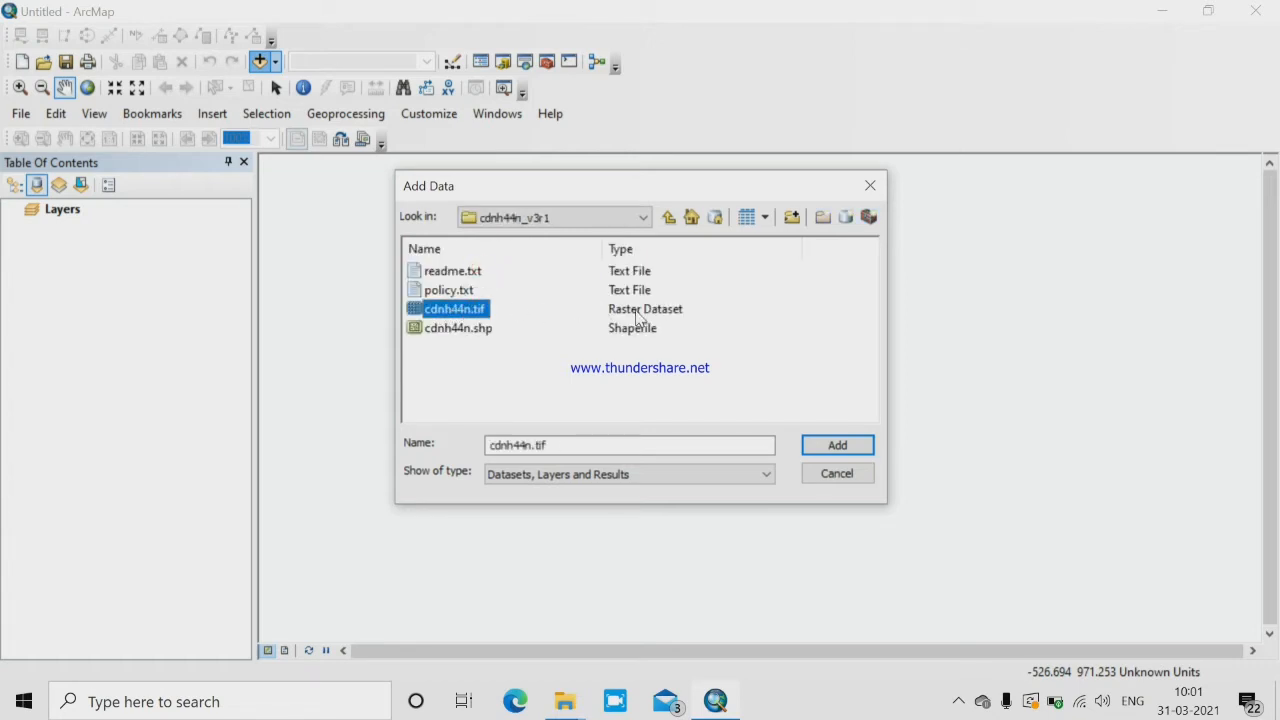
click(828, 446)
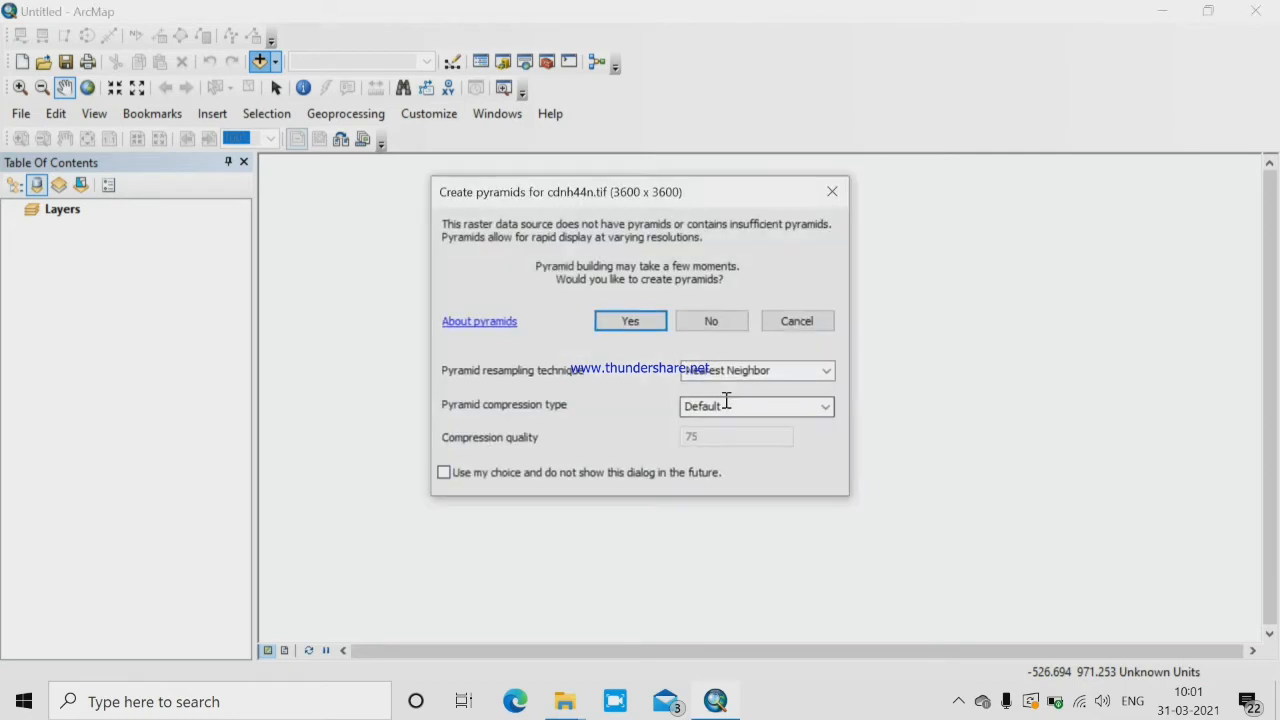
click(630, 321)
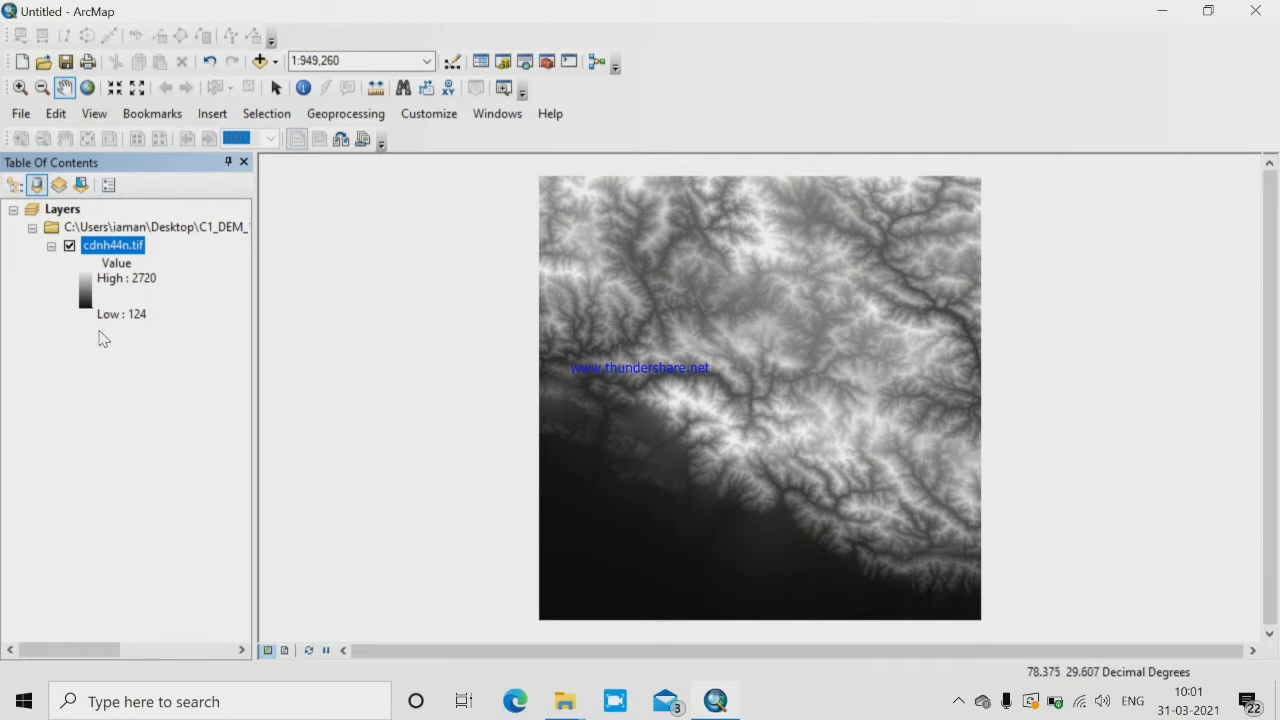
Symbolize the cdnh44n.tif layer with a stretched color ramp running from red through yellow and cyan to blue.
right_click(98, 245)
click(153, 537)
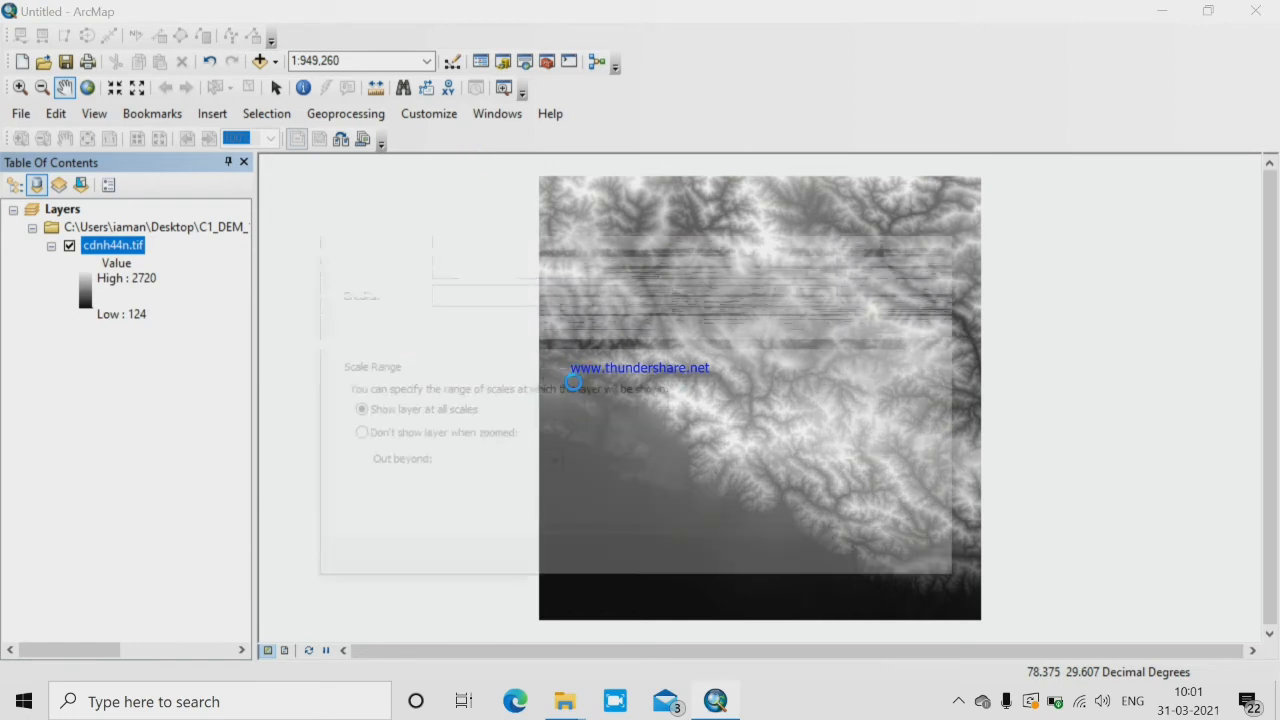
click(614, 137)
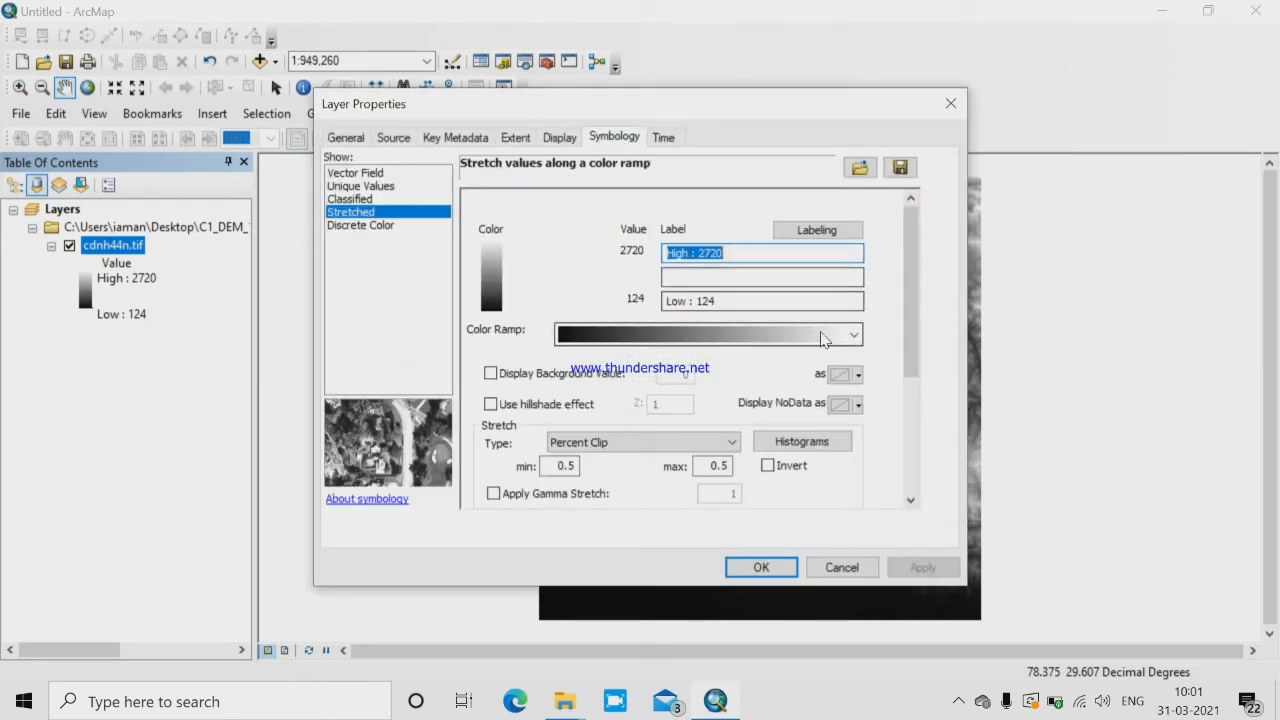
click(700, 334)
scroll(710, 404, down, 5)
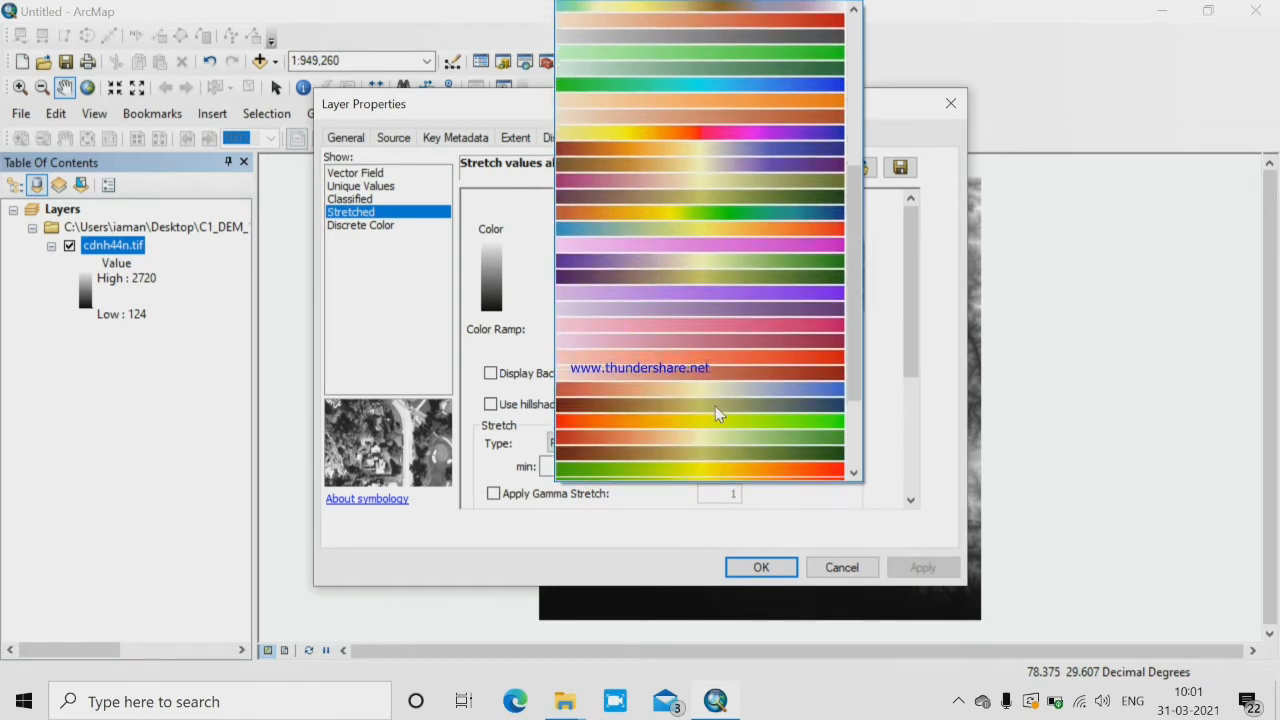
scroll(715, 408, down, 3)
click(717, 400)
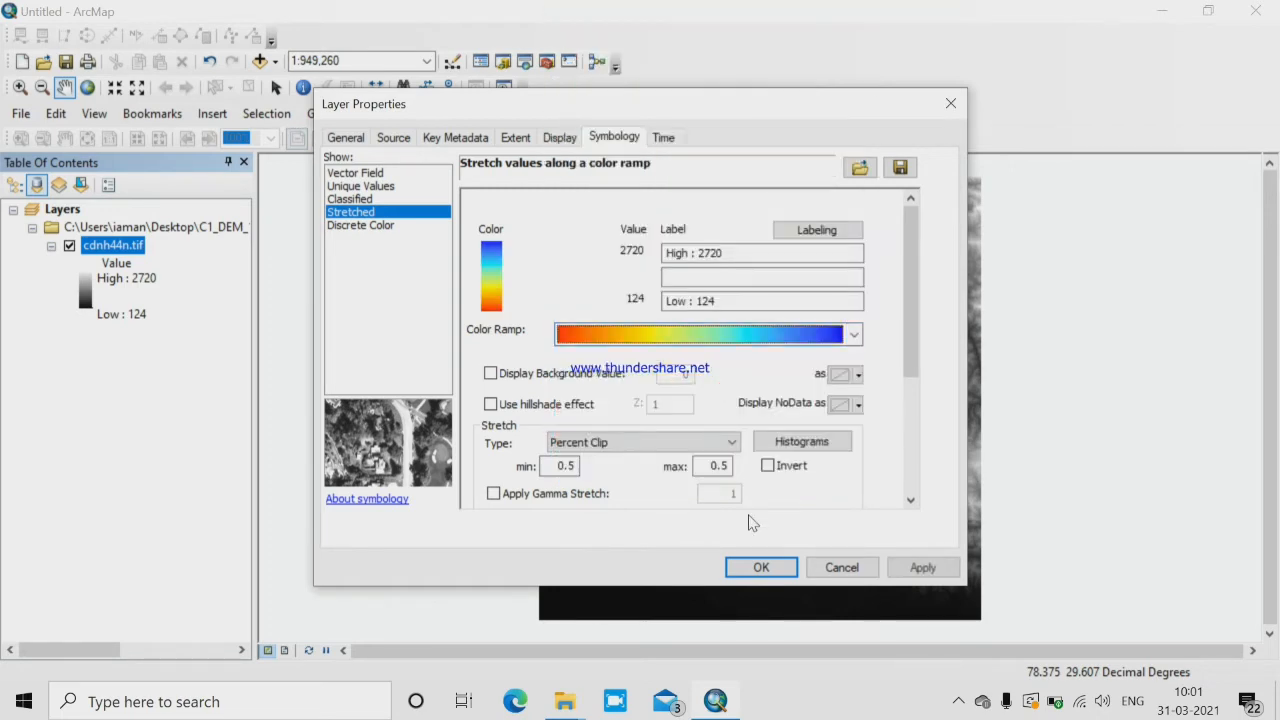
click(763, 570)
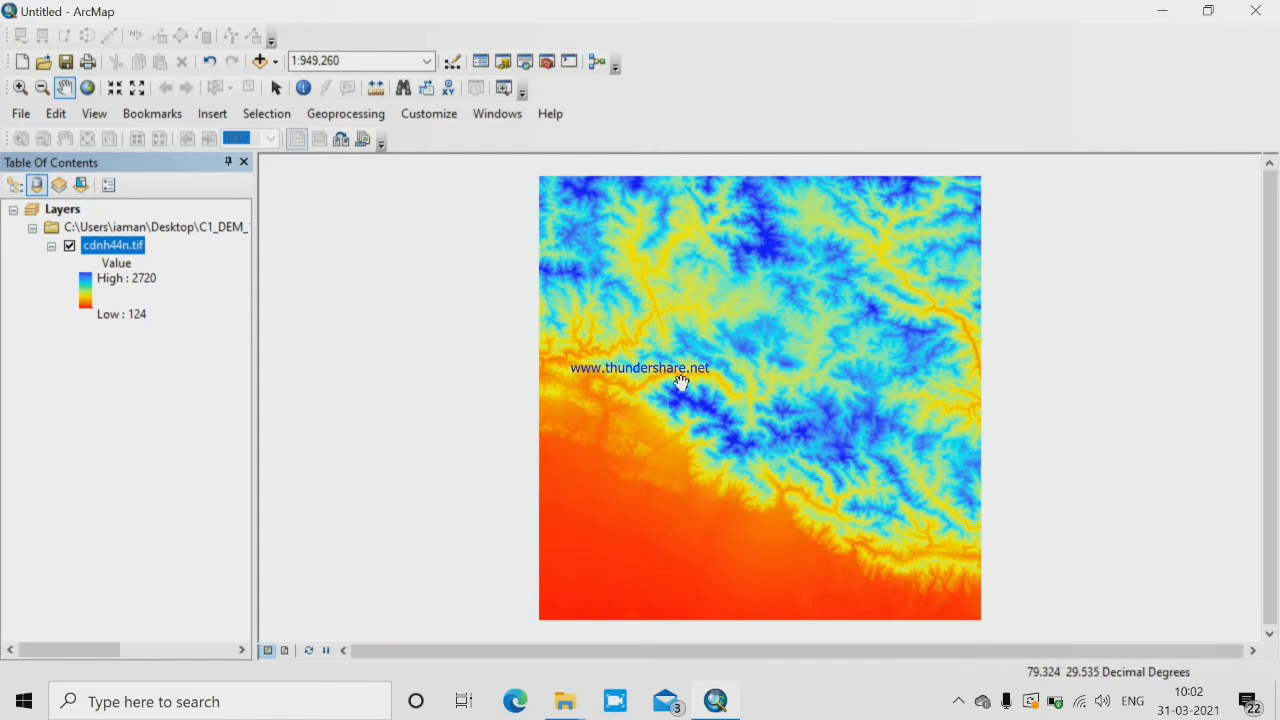
Generate contour lines from cdnh44n.tif with the Spatial Analyst Surface tool Contour, using a contour interval of 200 and the default output location.
scroll(710, 378, down, 1)
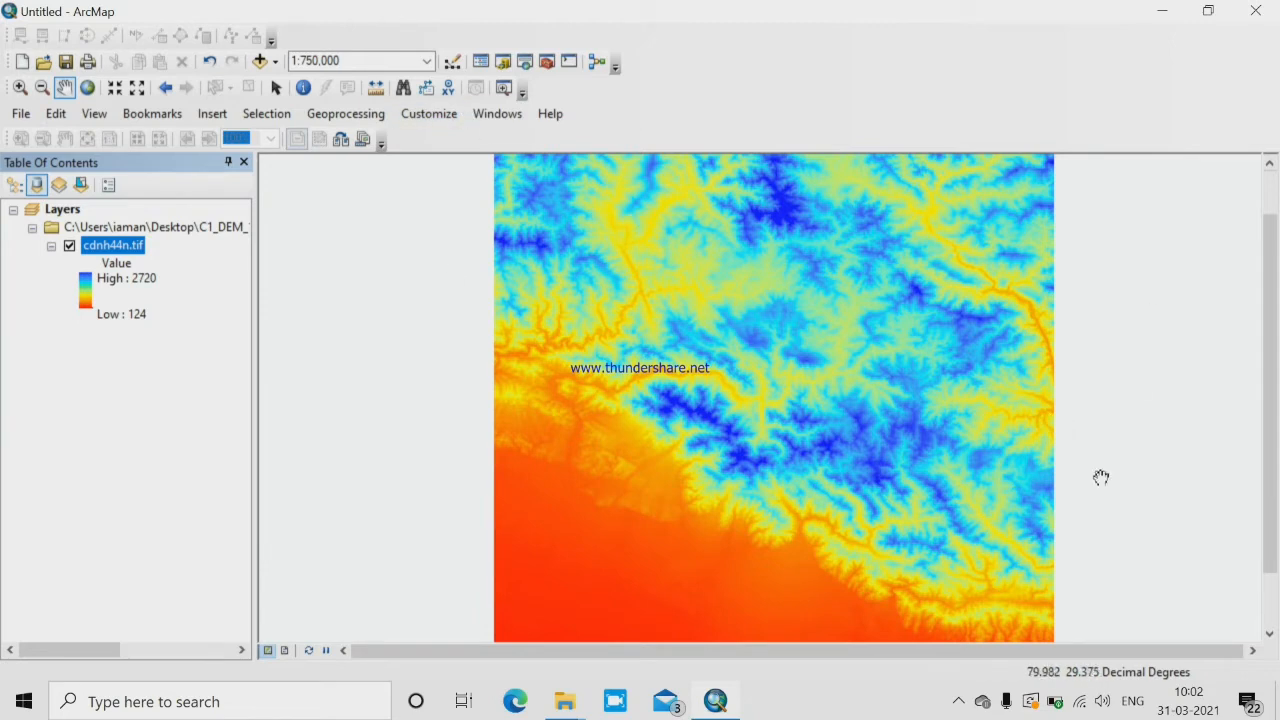
click(547, 63)
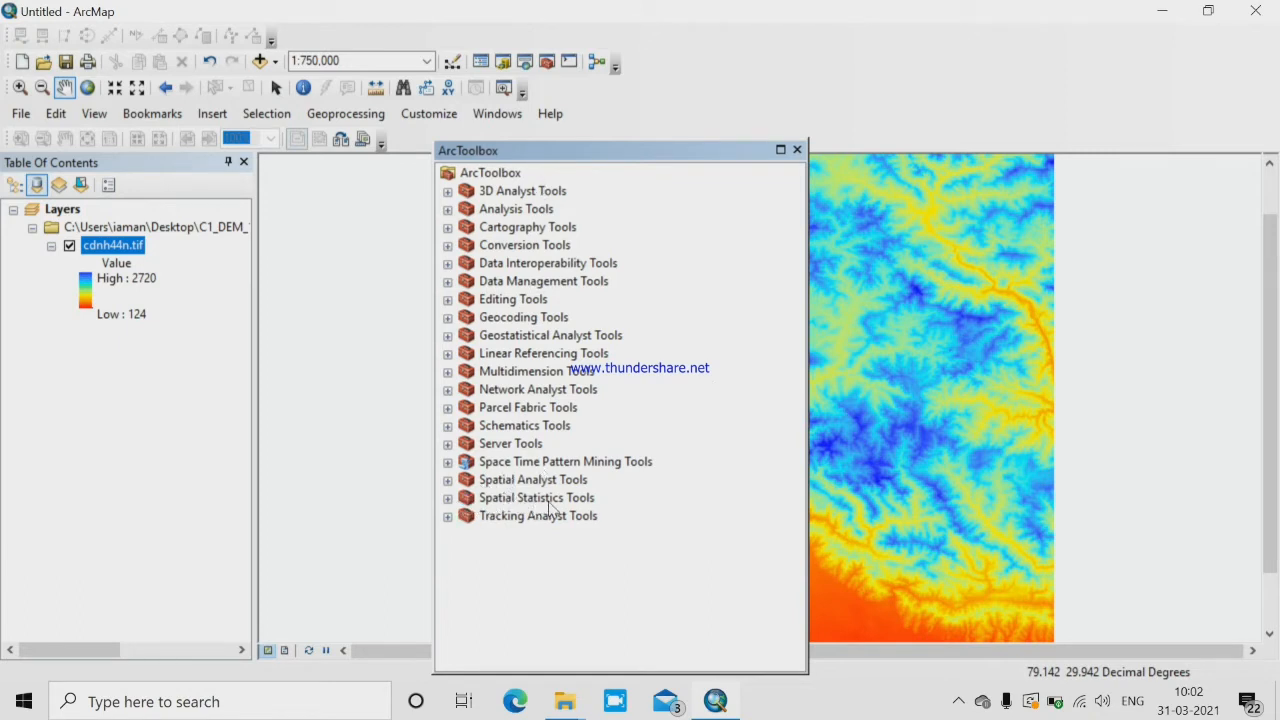
click(448, 480)
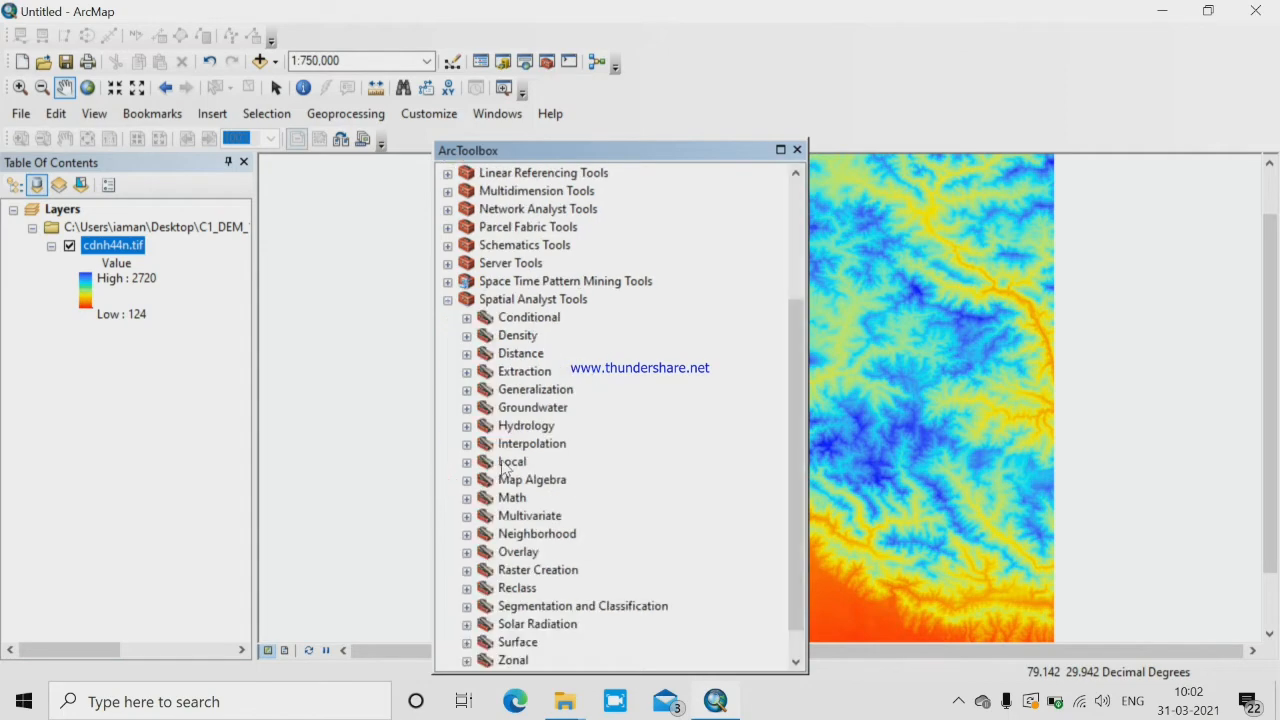
scroll(578, 420, down, 1)
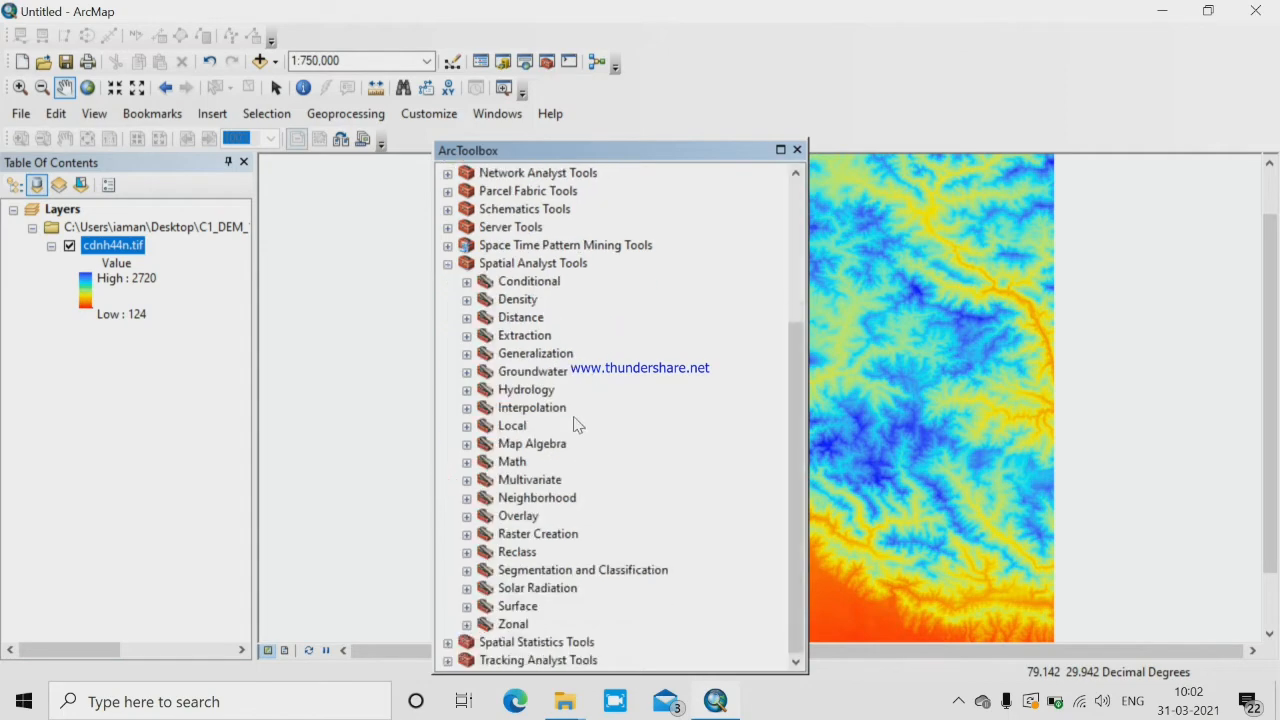
click(466, 606)
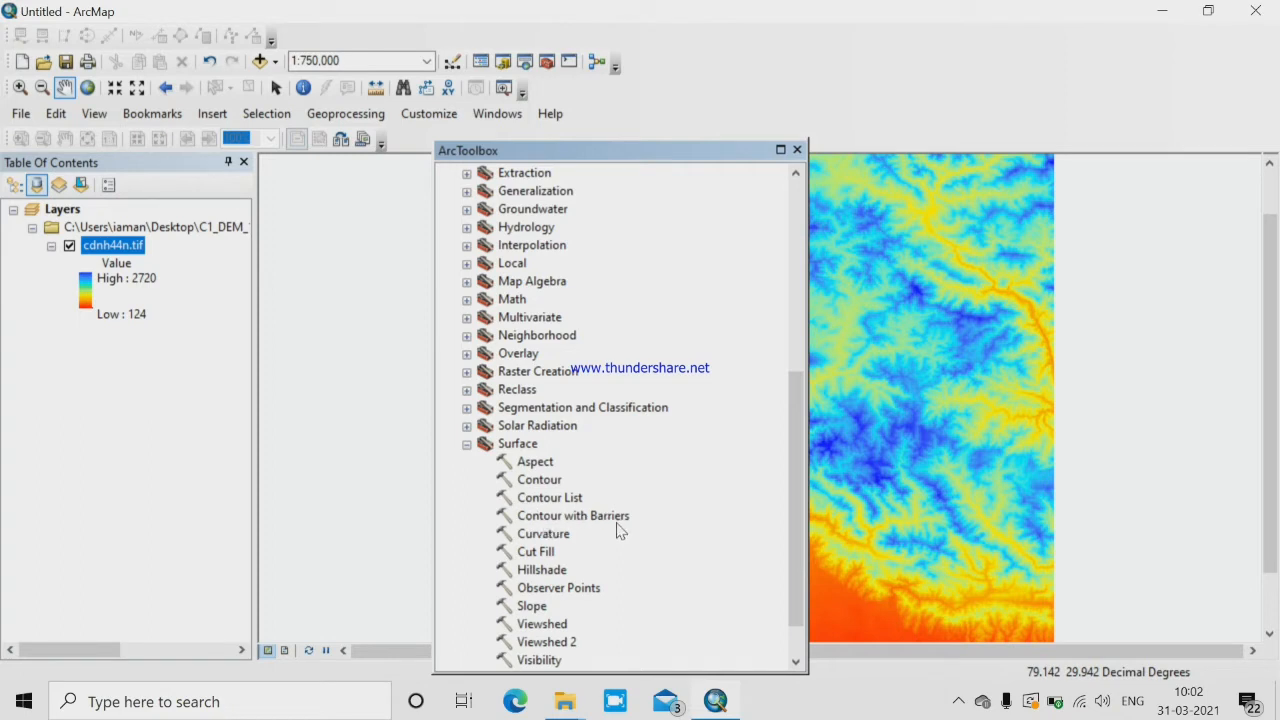
scroll(750, 576, down, 1)
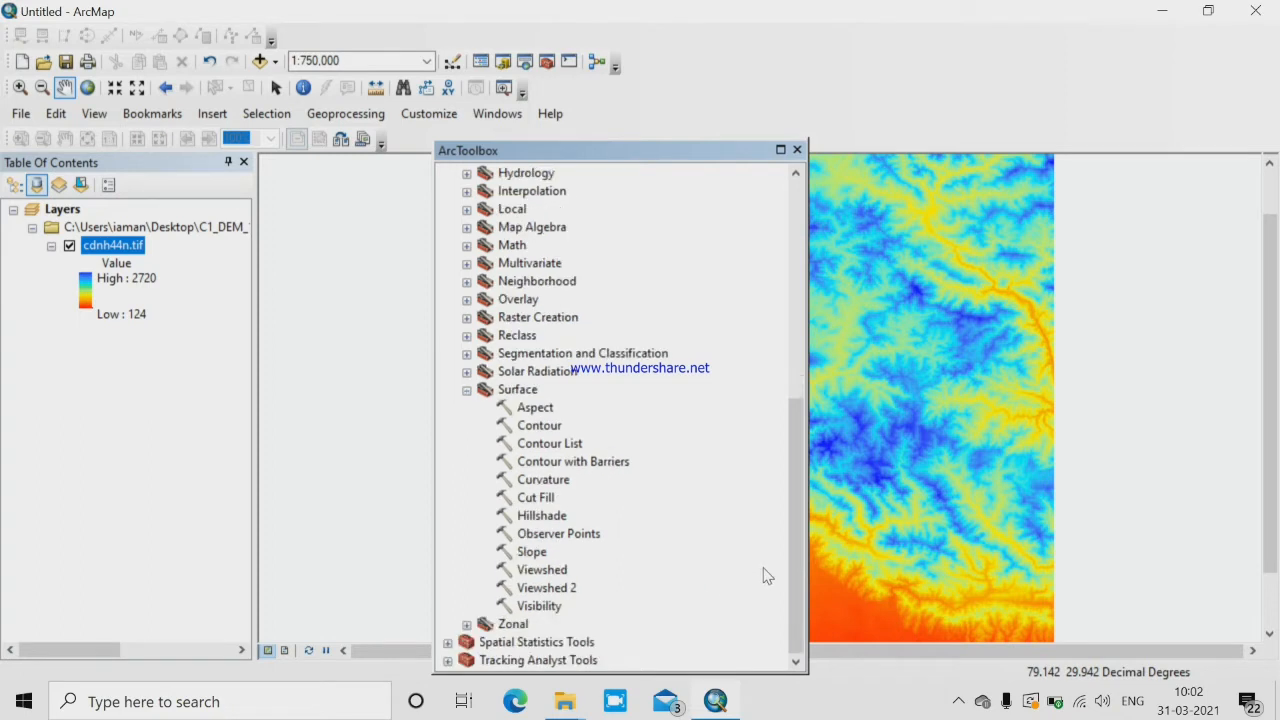
double_click(512, 428)
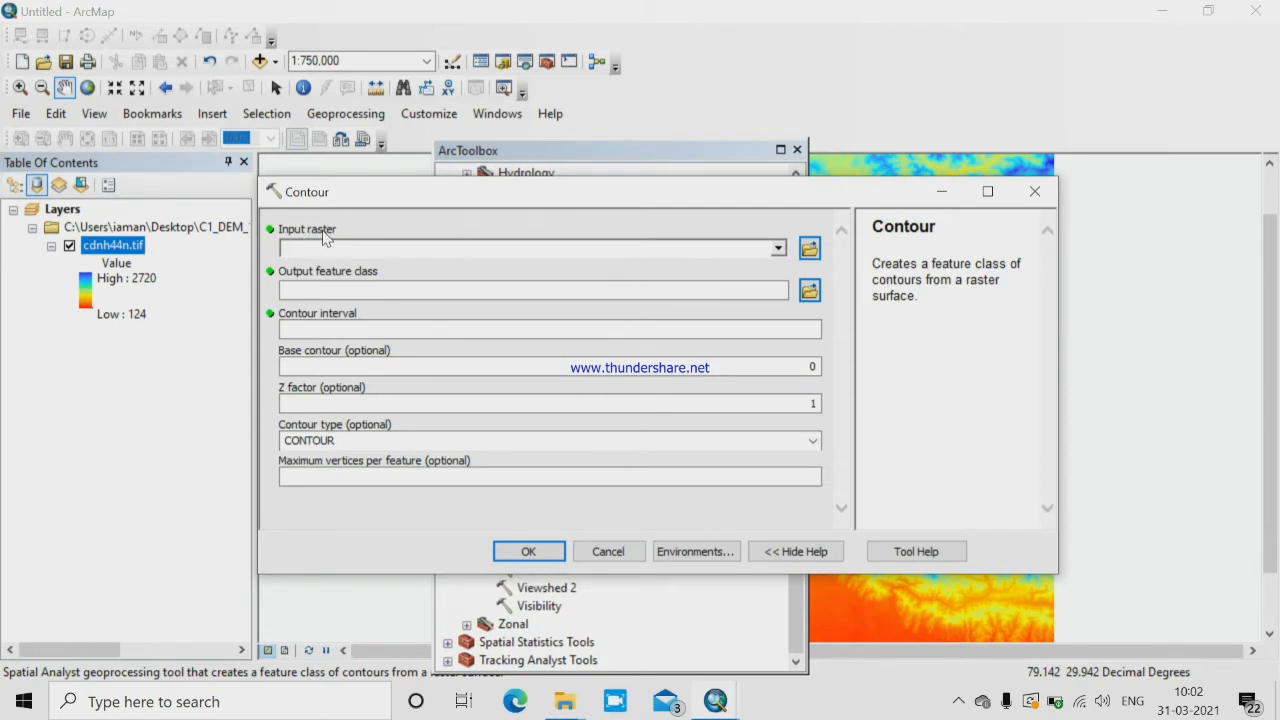
click(778, 248)
click(368, 264)
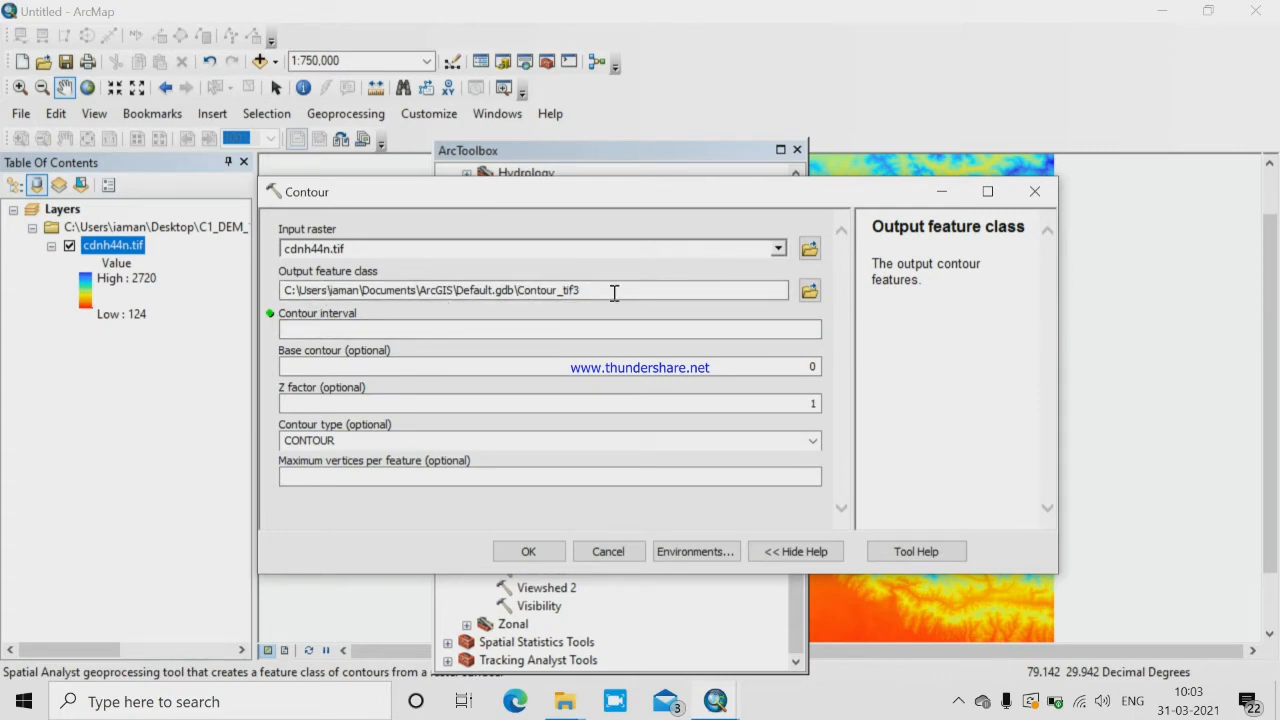
click(400, 325)
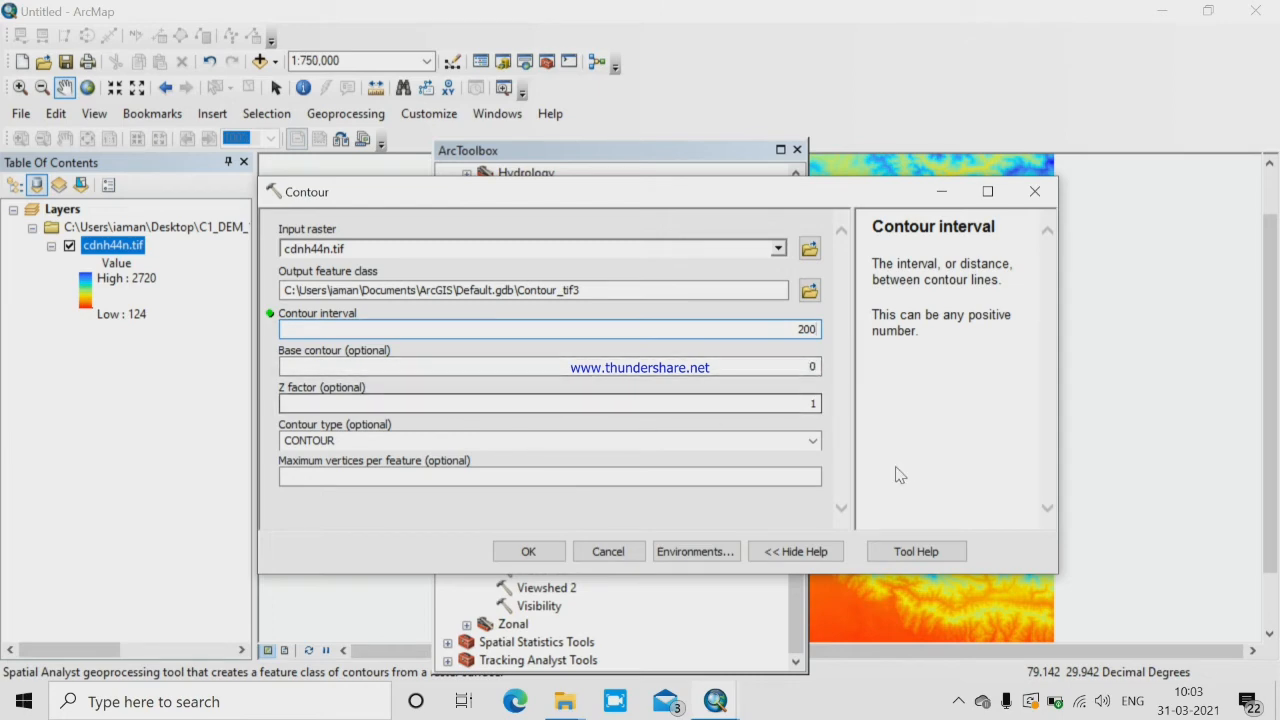
click(533, 552)
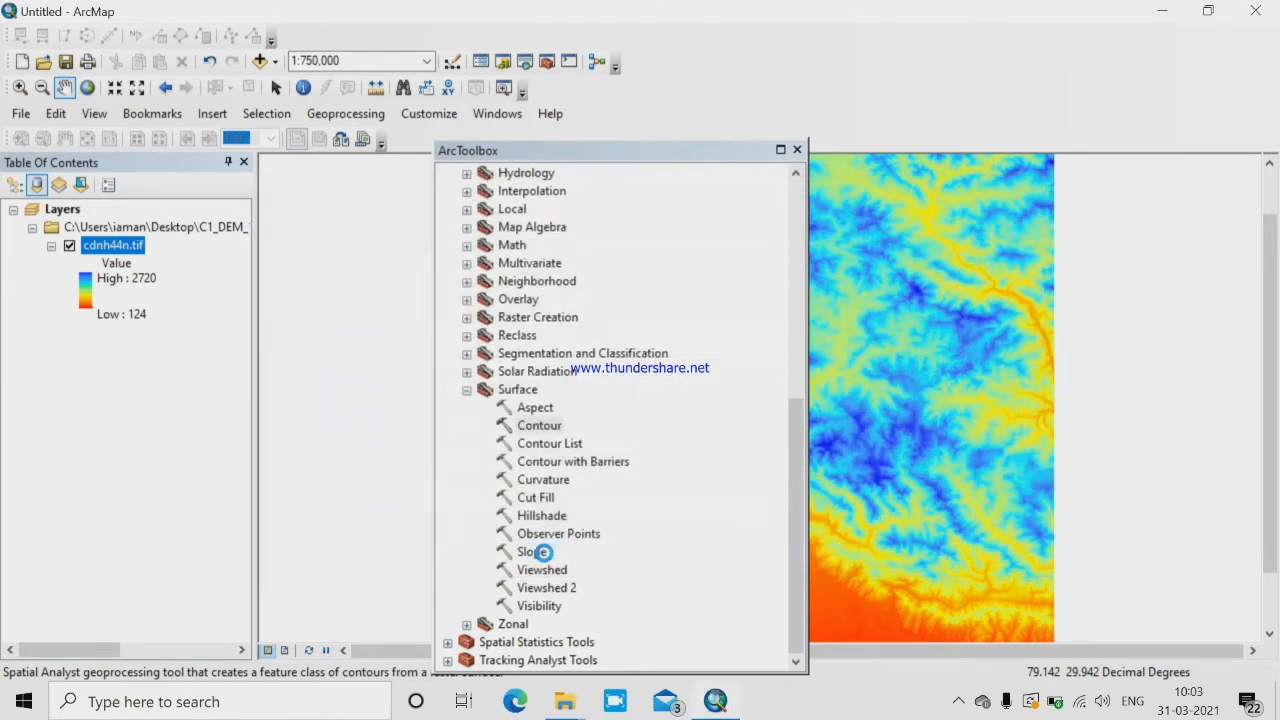
click(797, 149)
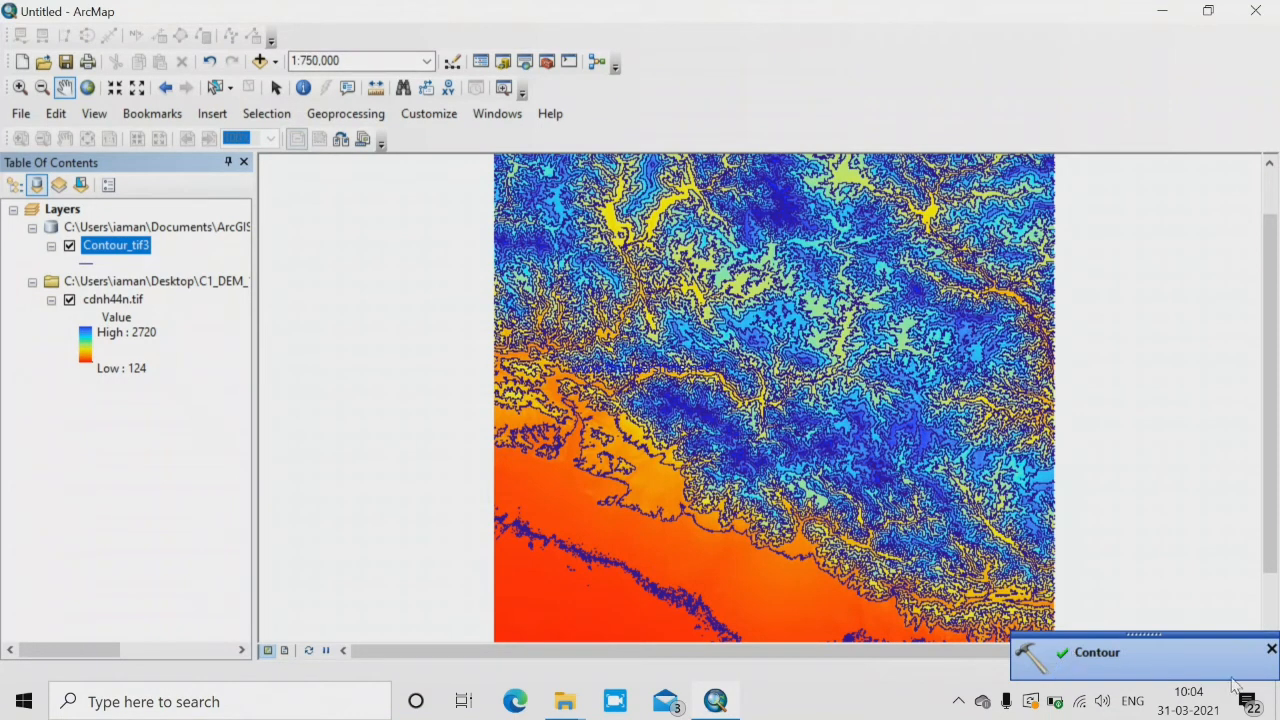
click(1271, 651)
Hide the cdnh44n.tif elevation raster and inspect the contour lines on their own at a scale of 1:200,000.
scroll(809, 451, down, 5)
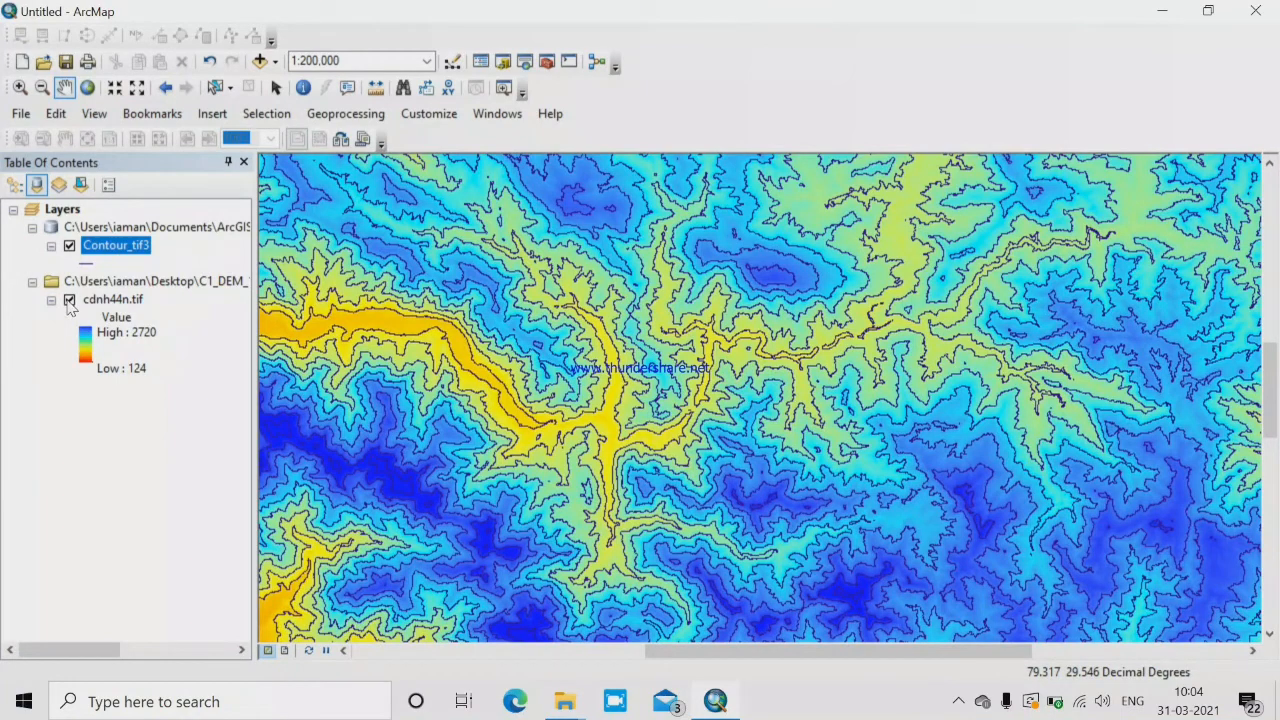
click(69, 300)
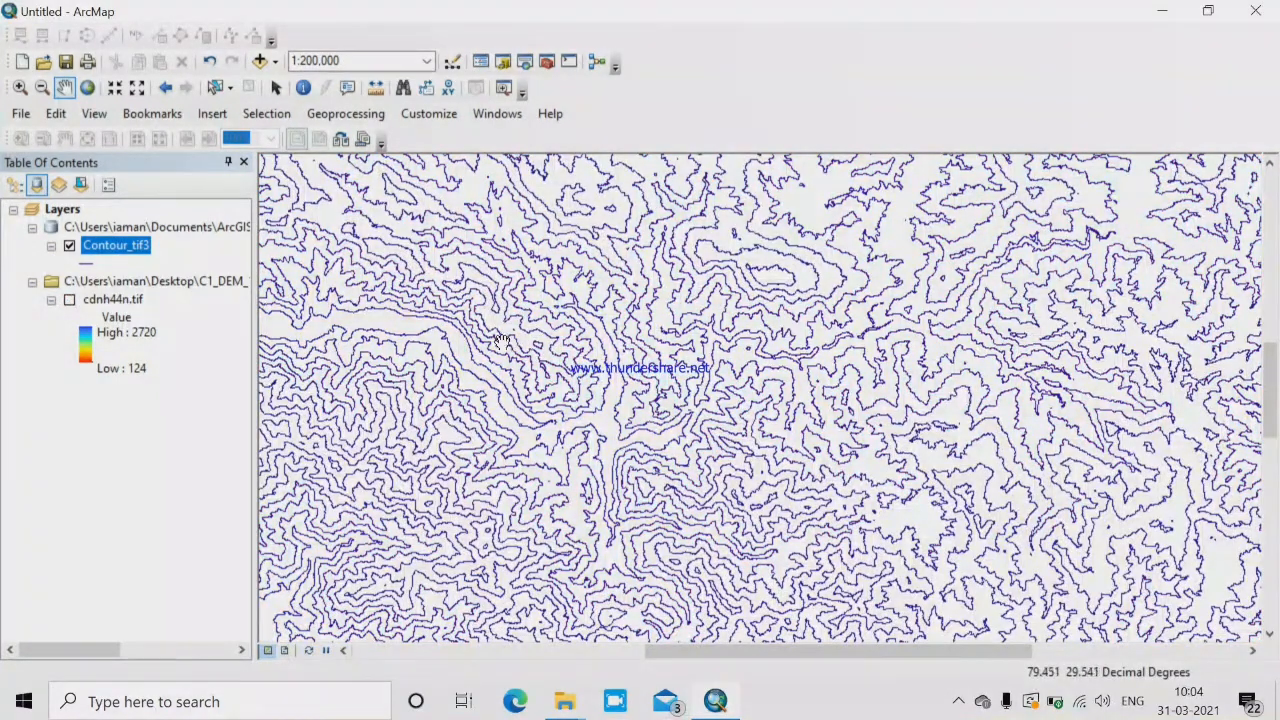
drag(754, 318, 752, 374)
drag(685, 289, 701, 338)
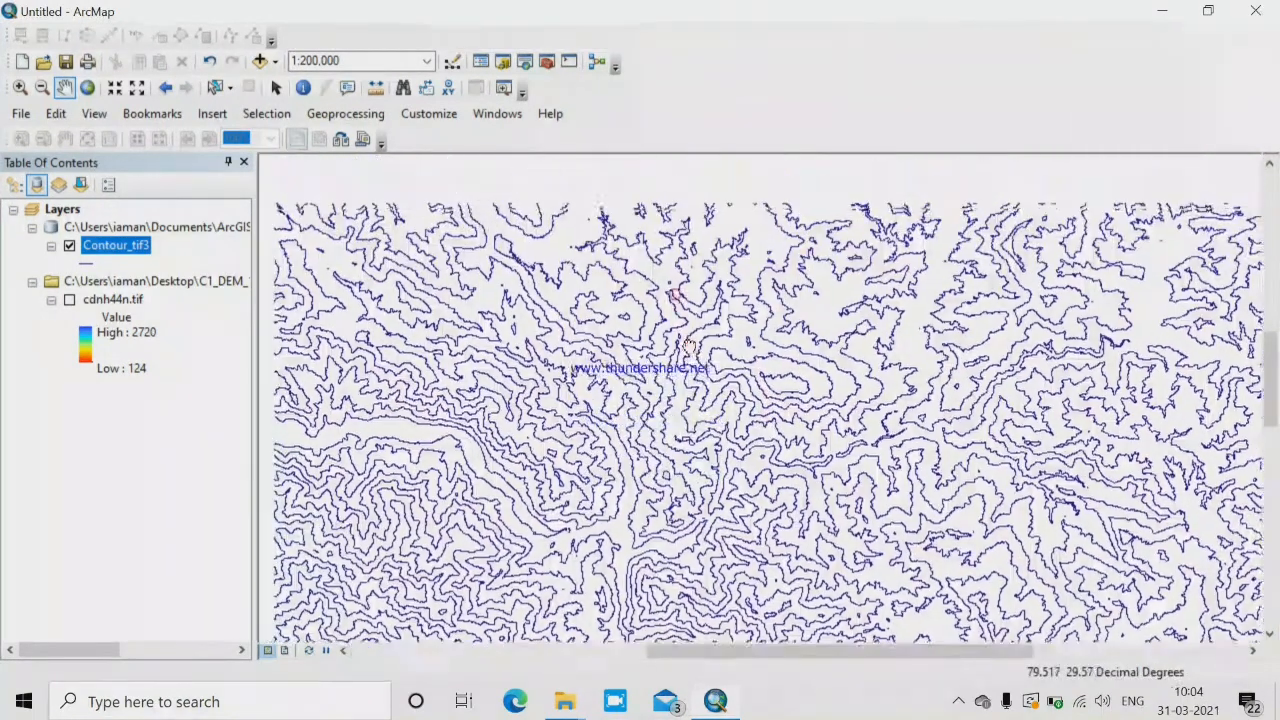
drag(789, 434, 839, 334)
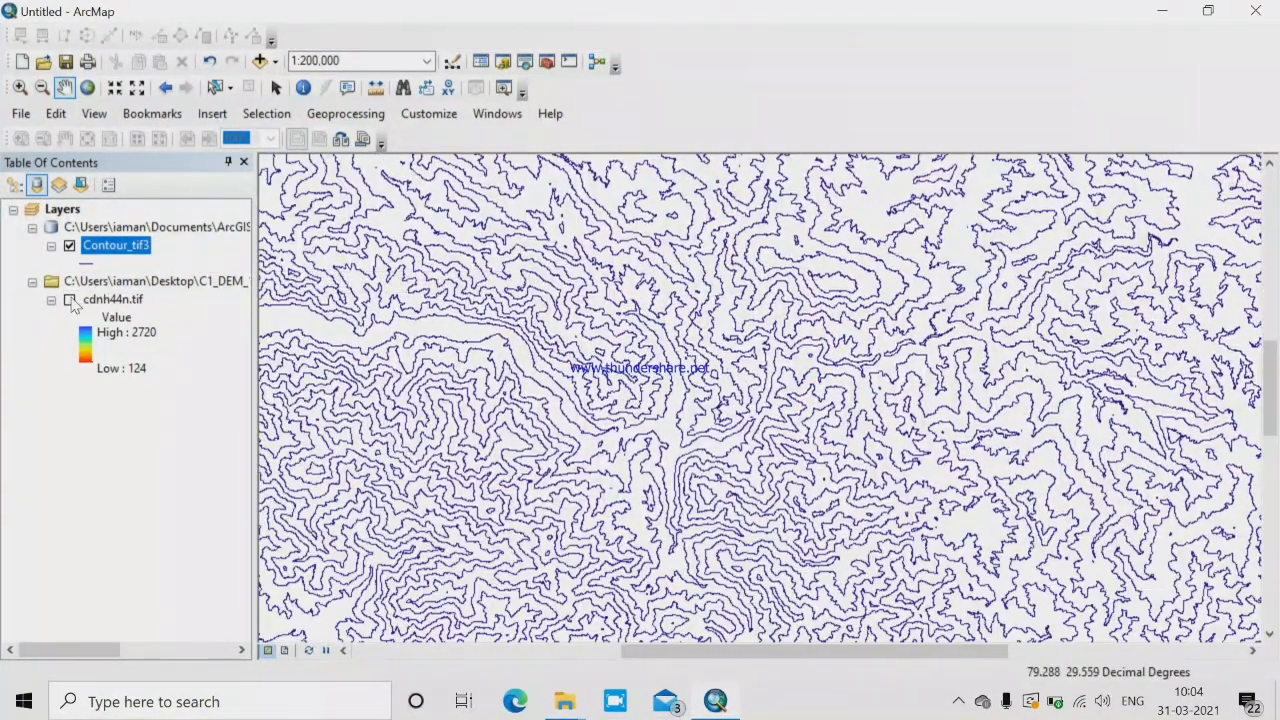
Show the cdnh44n.tif raster beneath the contour lines again and turn on feature labels for the Contour_tif3 layer.
click(69, 300)
scroll(1115, 430, down, 2)
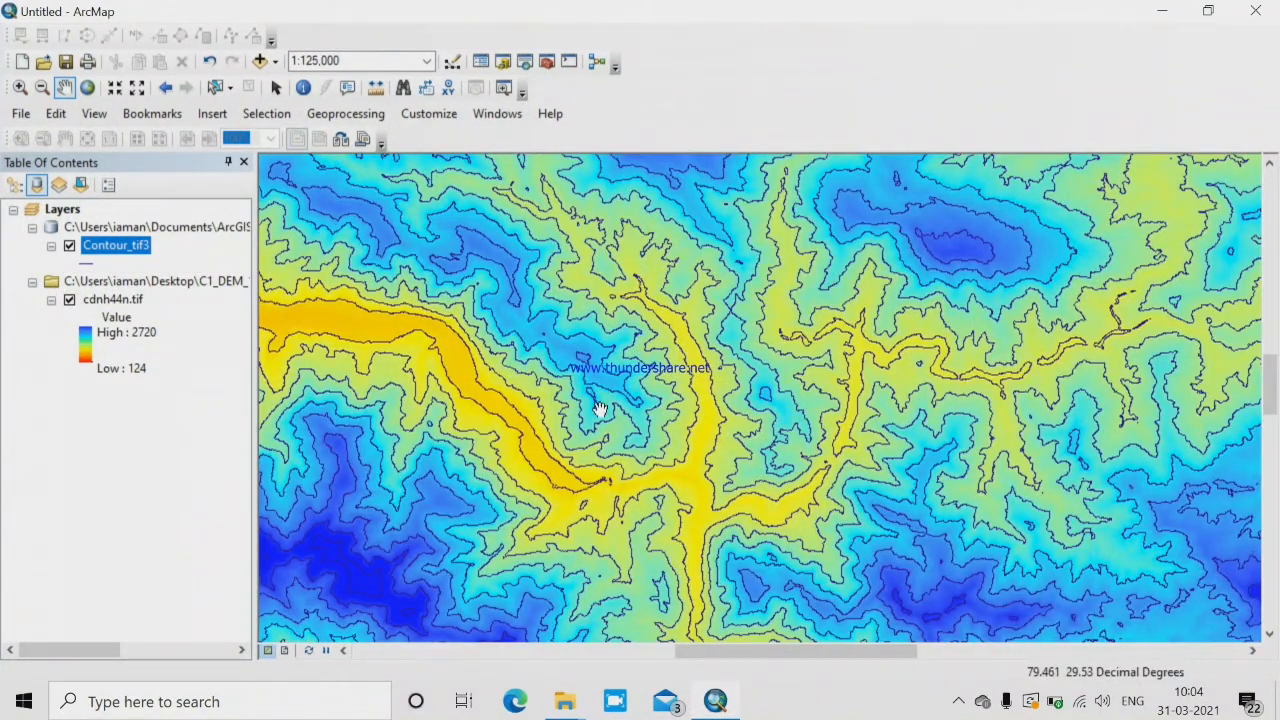
right_click(143, 245)
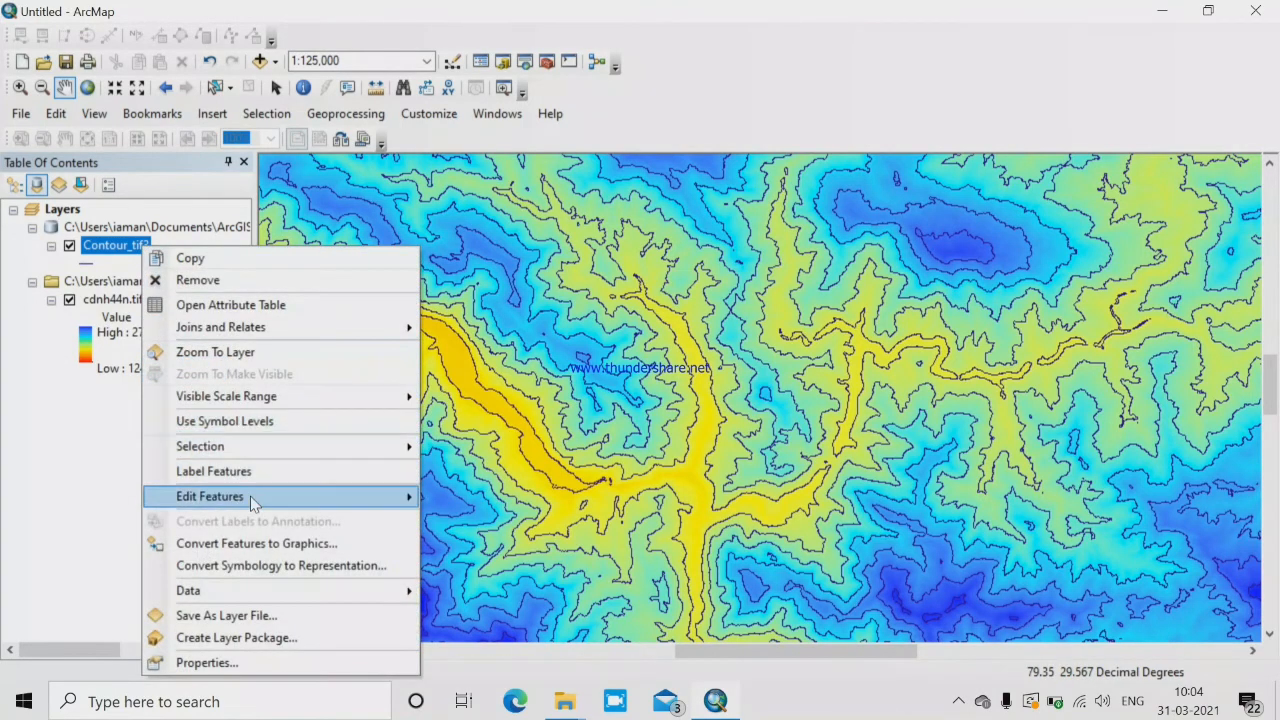
click(286, 473)
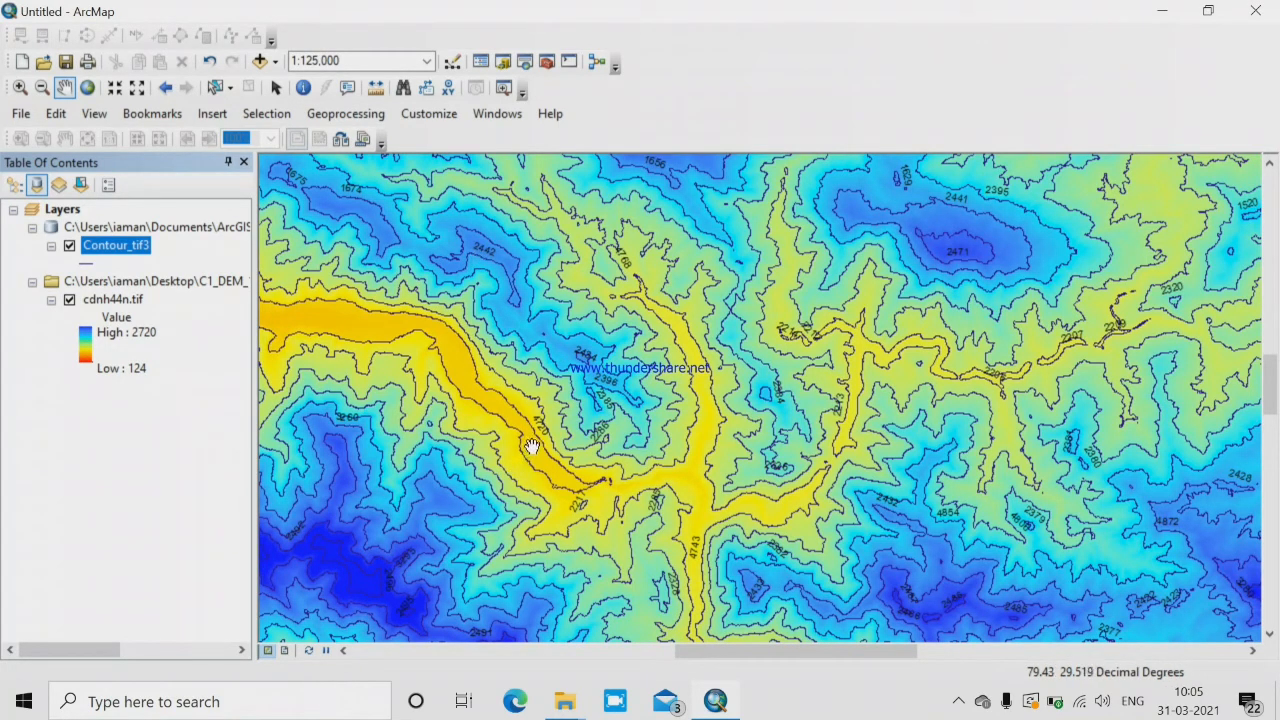
Set the label field of the Contour_tif3 layer to Contour so that the lines are labelled with their elevations.
right_click(145, 254)
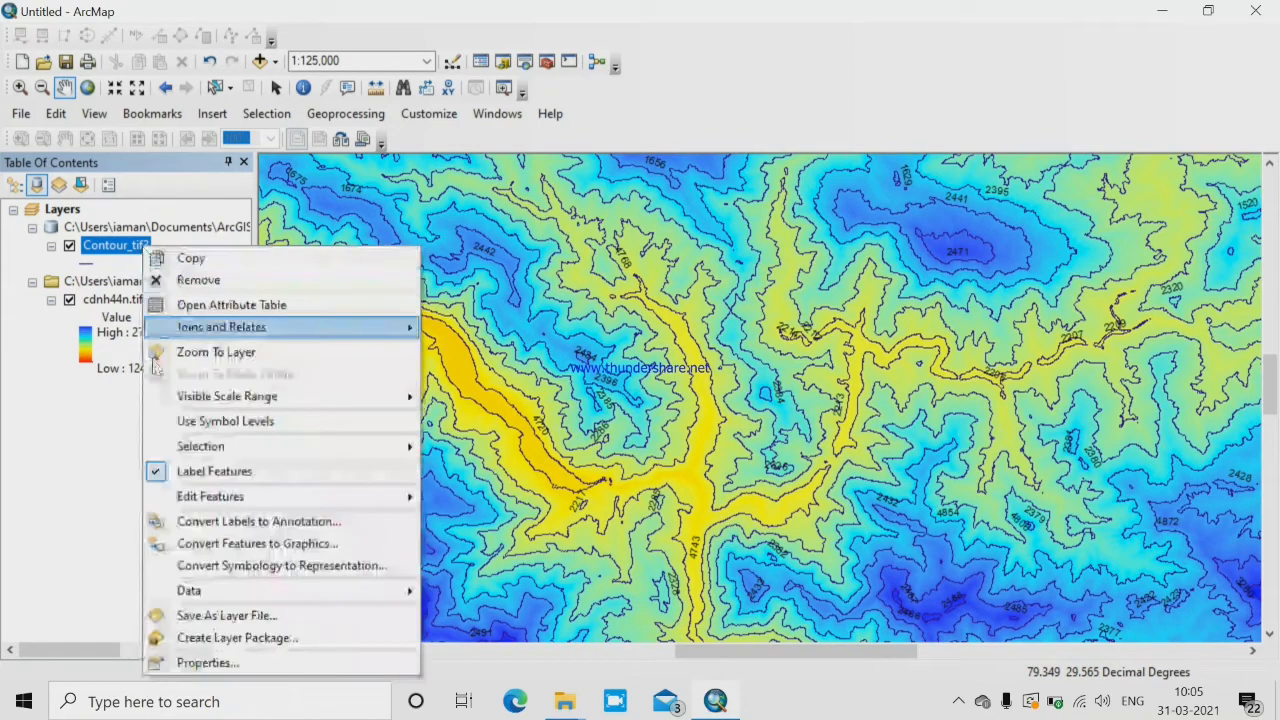
click(207, 663)
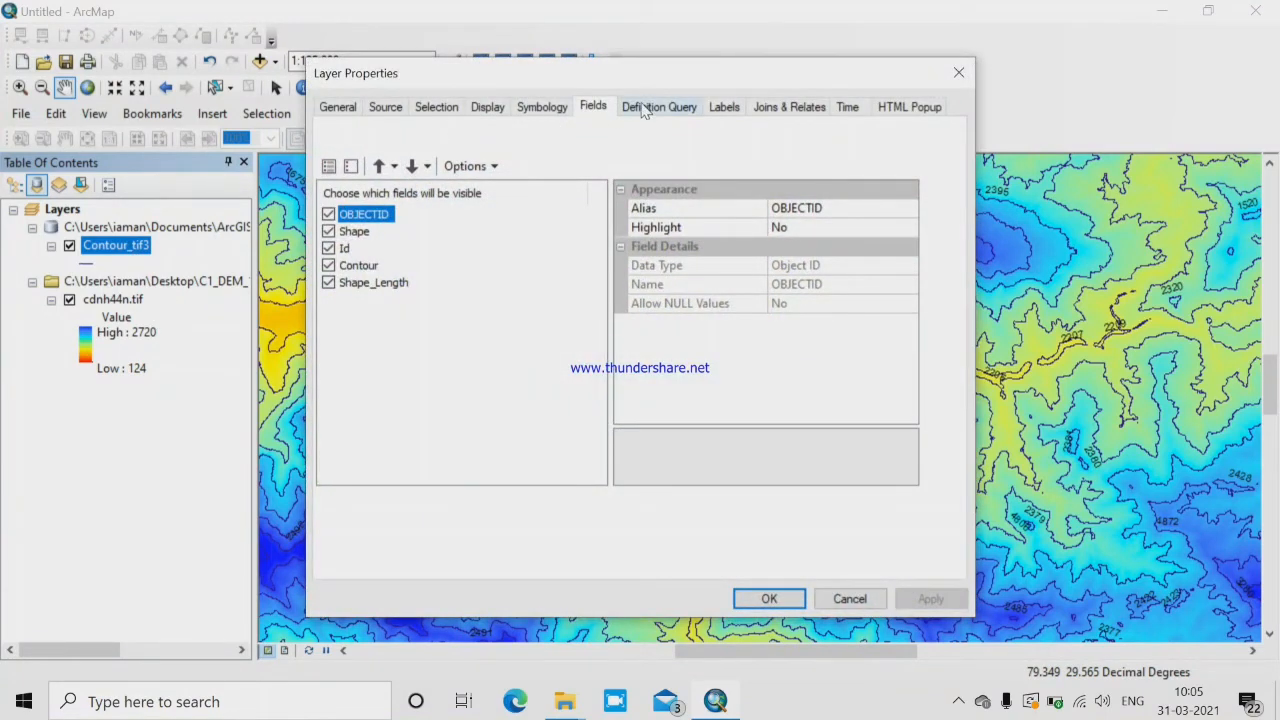
click(721, 110)
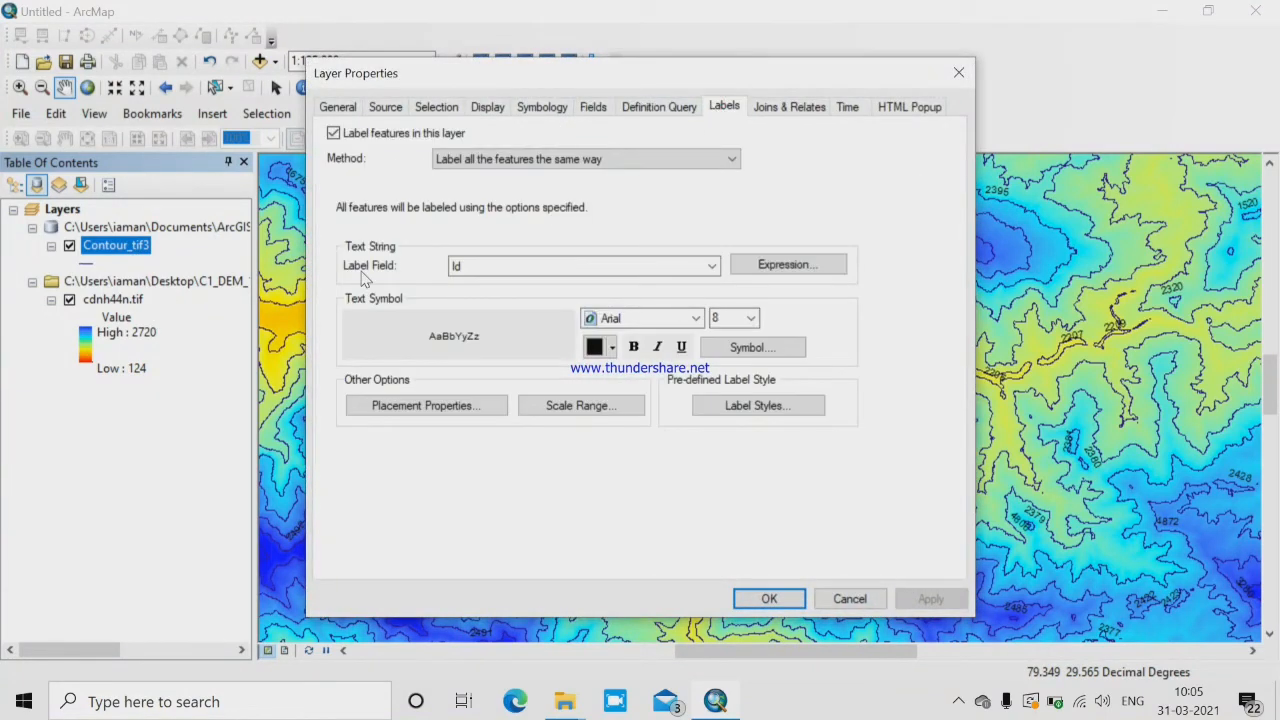
click(615, 272)
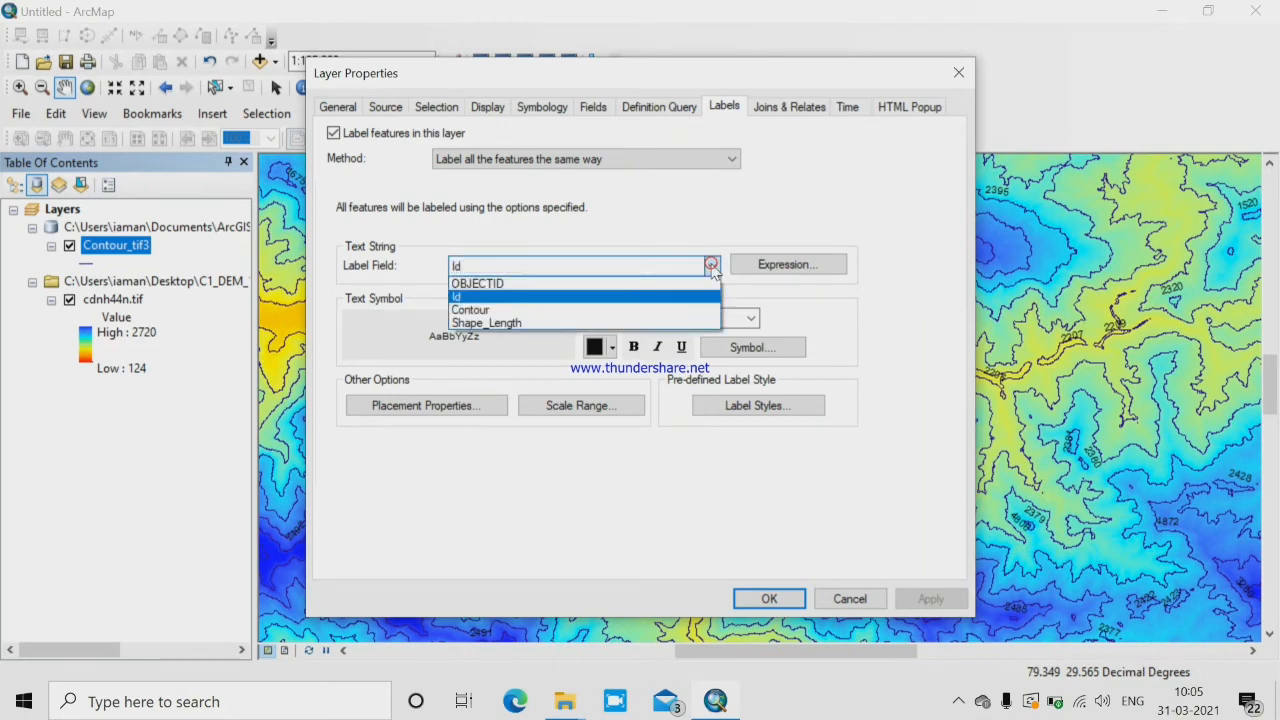
click(604, 312)
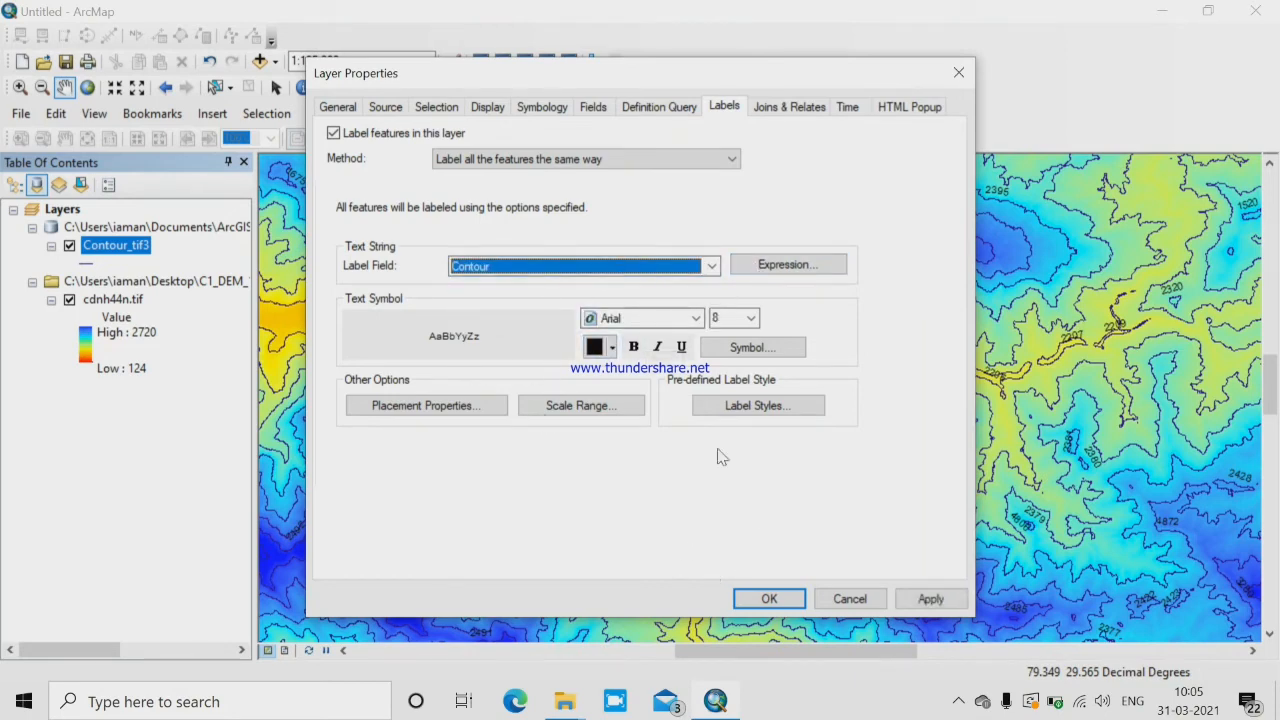
click(767, 598)
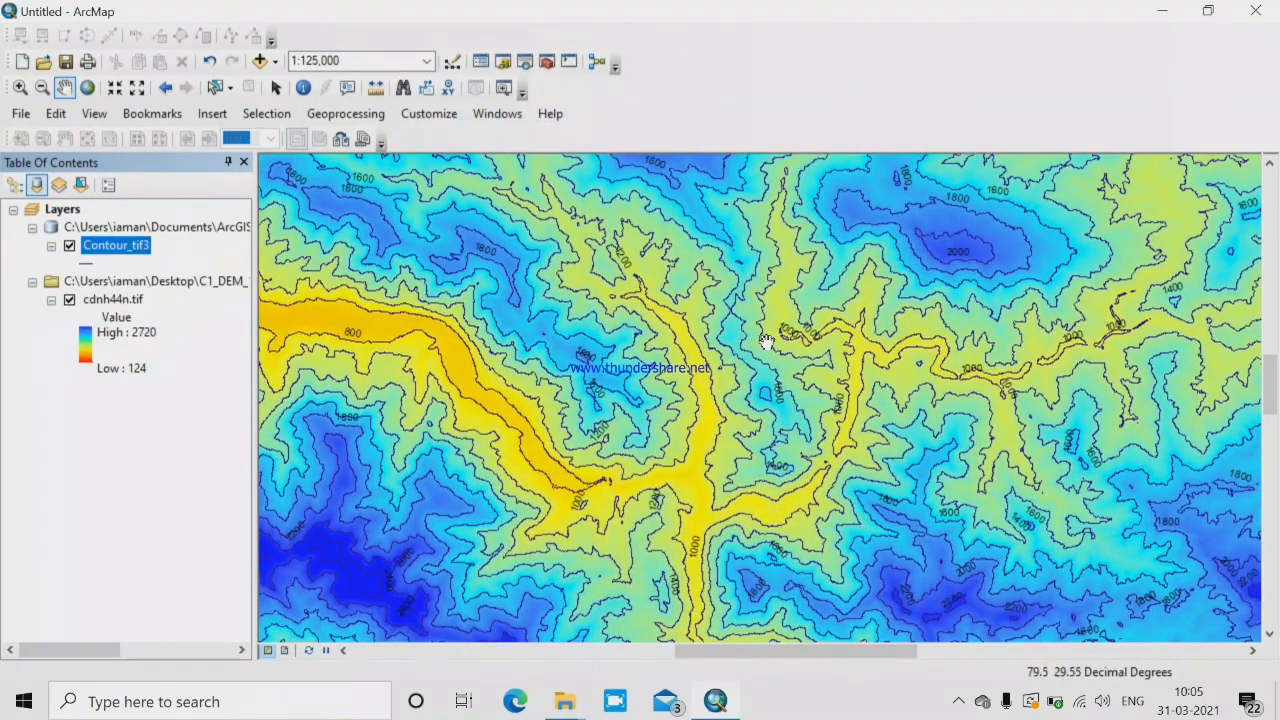
Examine the elevation labels on the contour lines around the blue peaks in the northern part of the map.
scroll(763, 342, up, 3)
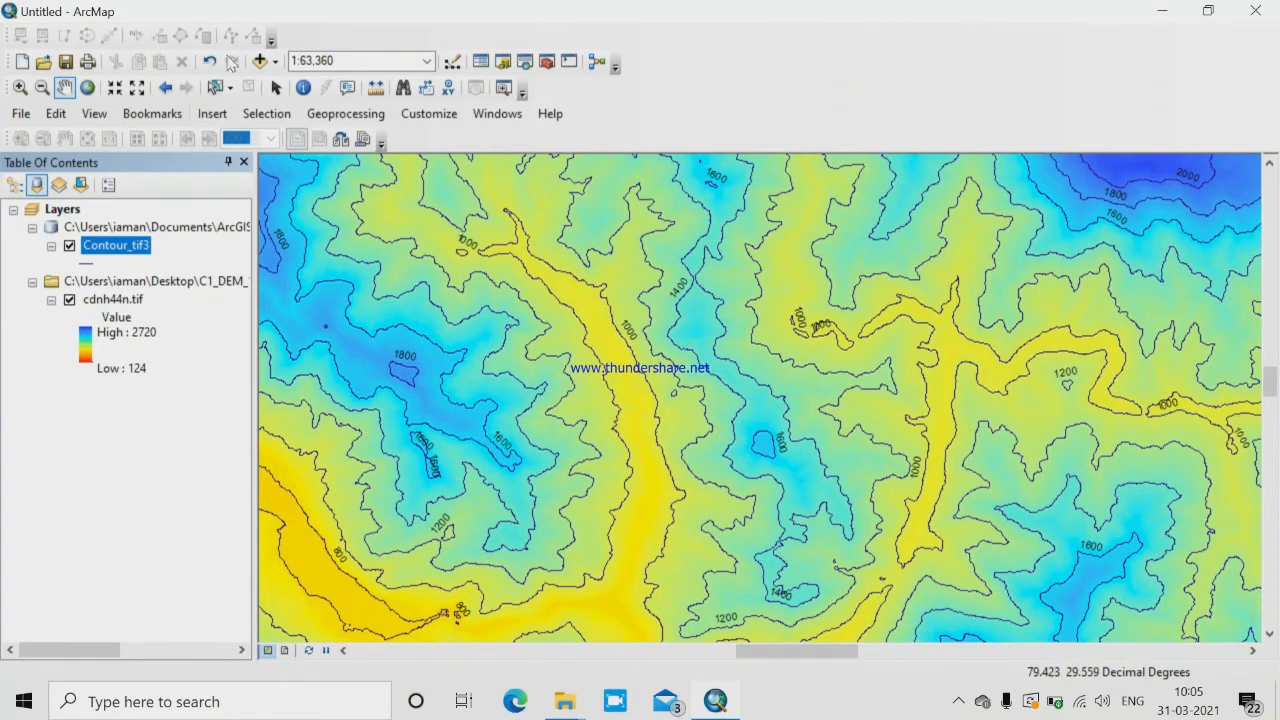
click(272, 90)
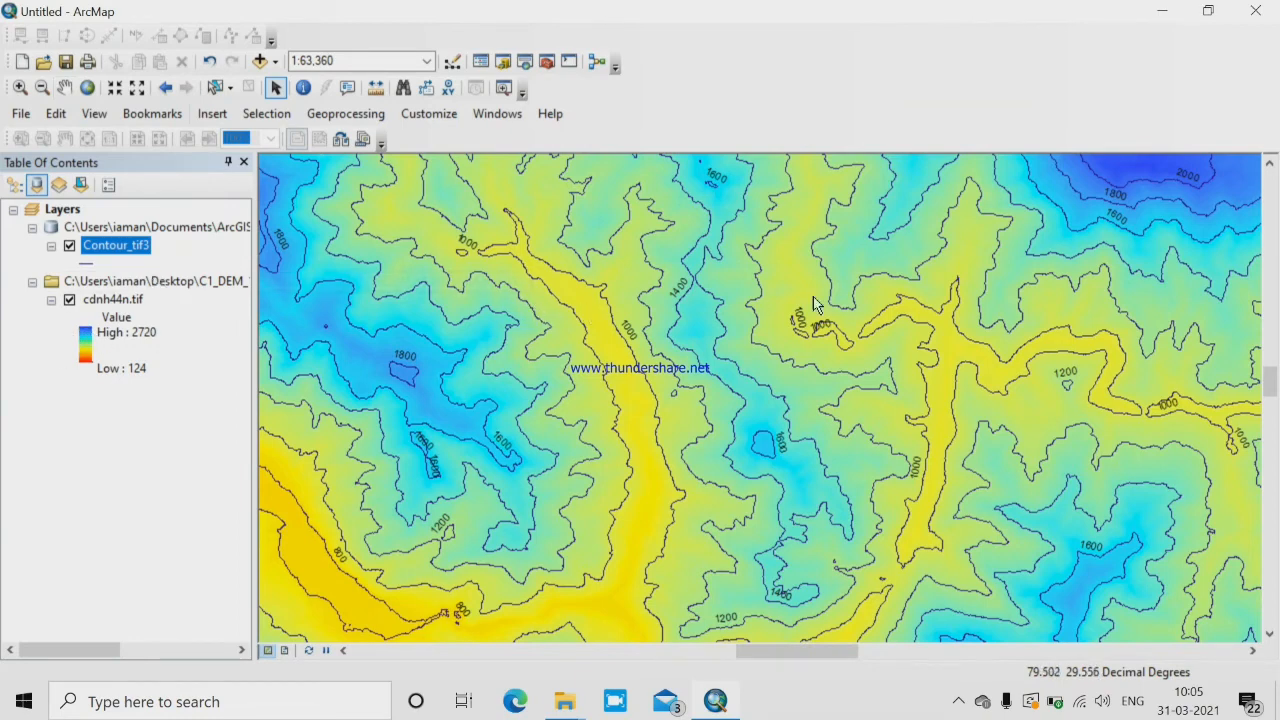
mouse_move(868, 325)
mouse_down()
mouse_move(806, 404)
mouse_move(884, 322)
mouse_up()
click(64, 87)
drag(986, 303, 791, 403)
drag(929, 329, 814, 431)
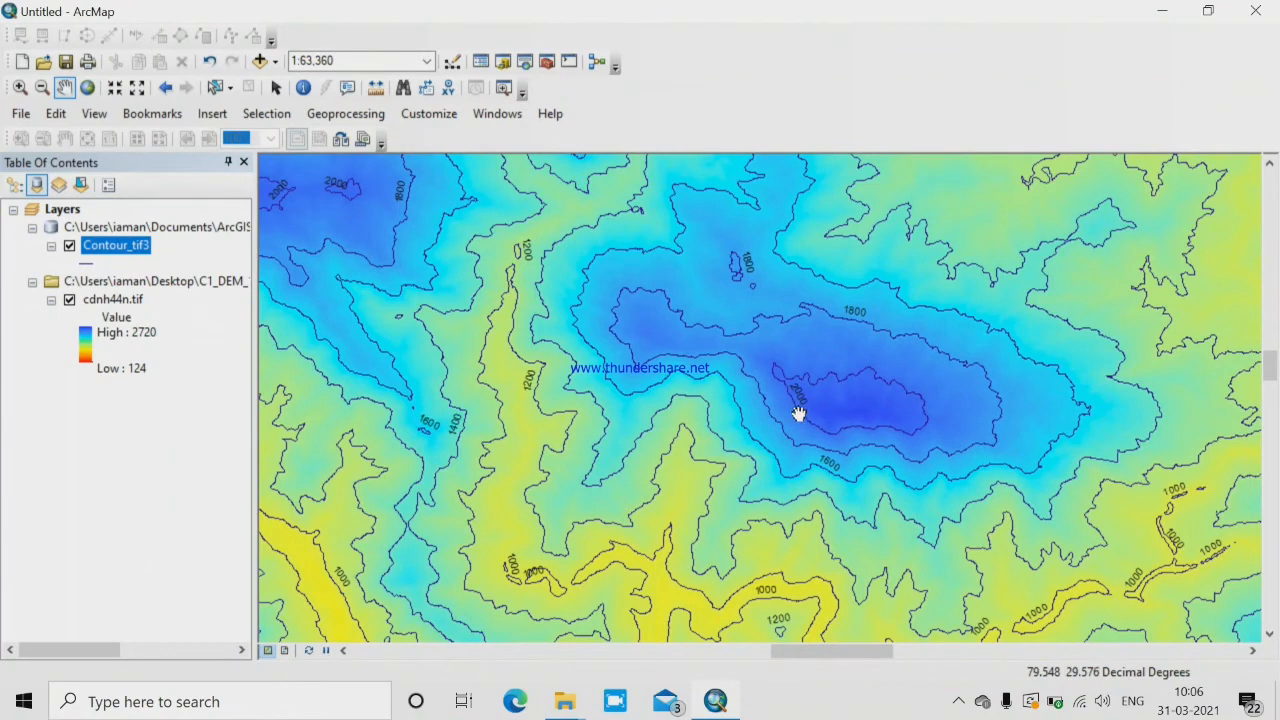
drag(363, 326, 629, 489)
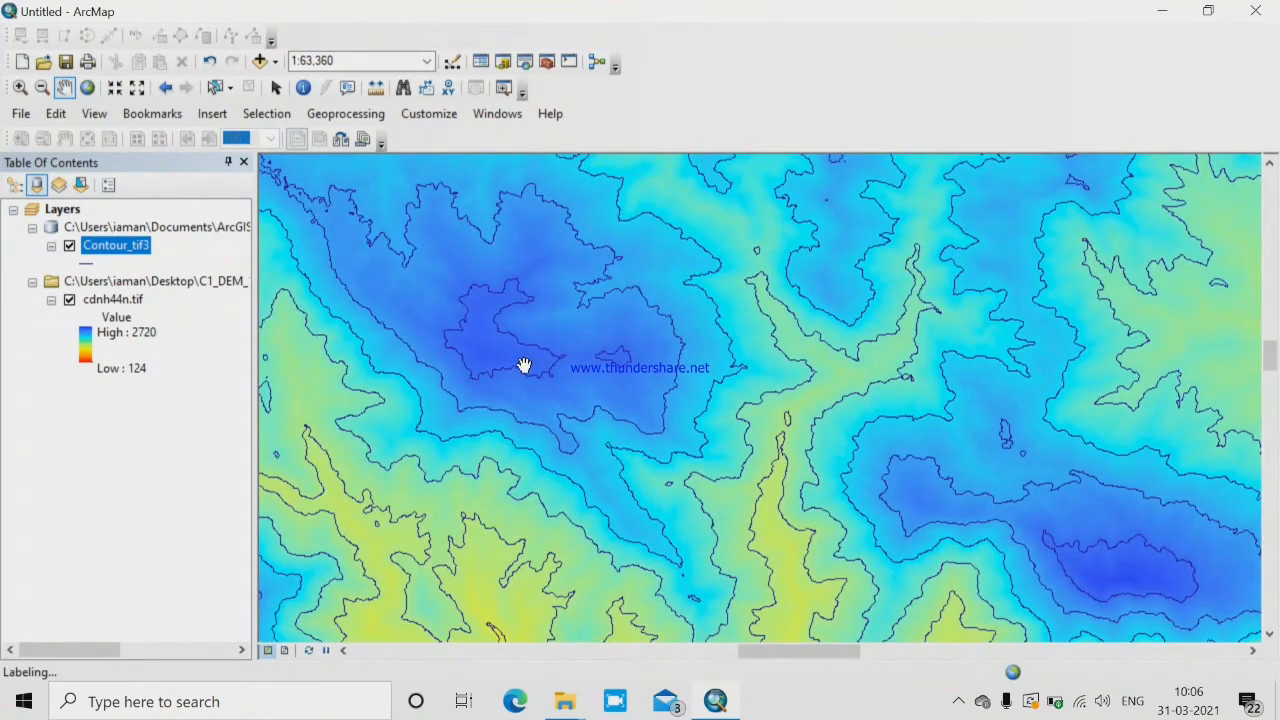
drag(743, 331, 685, 435)
scroll(718, 375, up, 2)
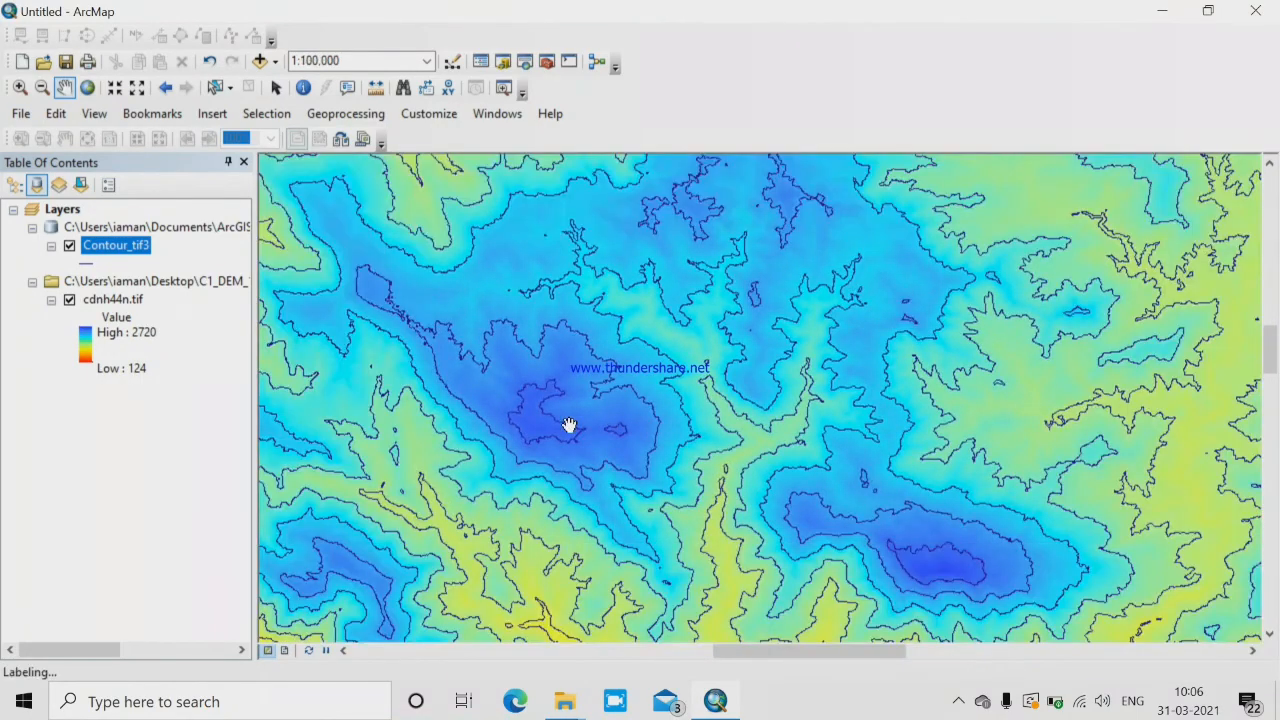
drag(569, 426, 704, 304)
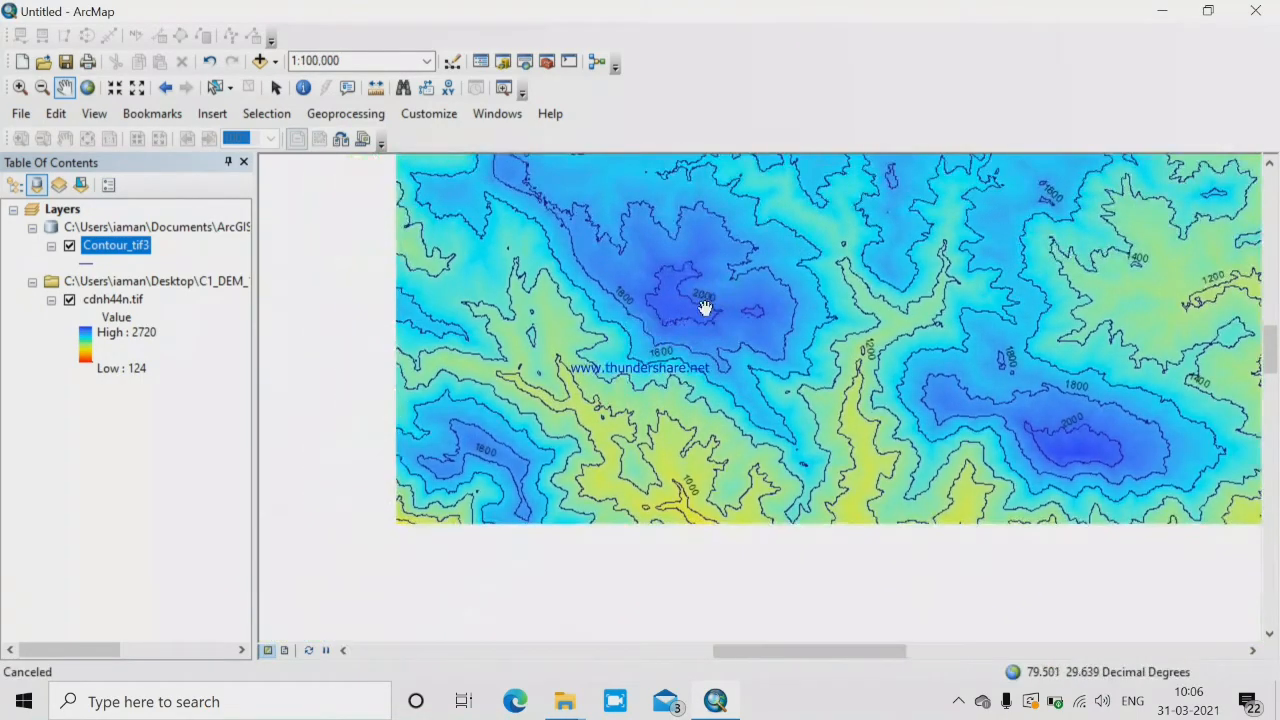
Follow the labelled contours southwest from the mountains to the low orange plain and check their elevations and spacing there.
click(641, 649)
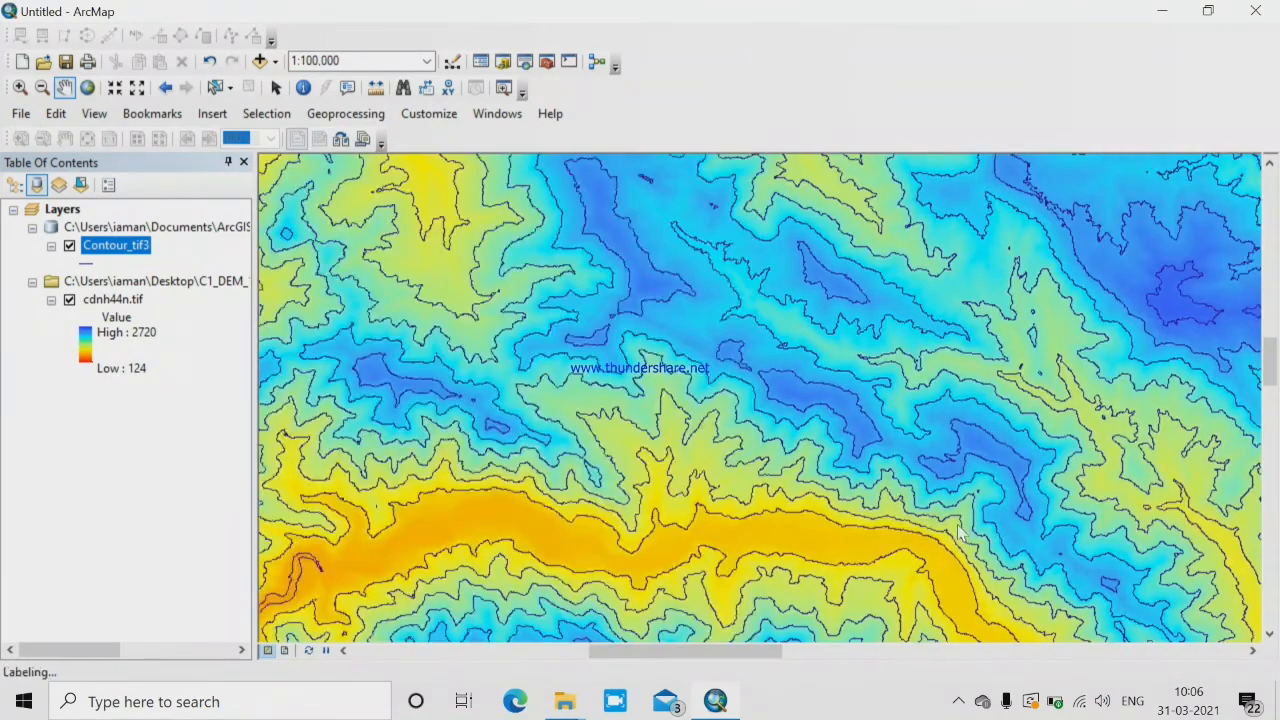
drag(881, 531, 949, 406)
drag(625, 502, 820, 391)
drag(678, 521, 730, 381)
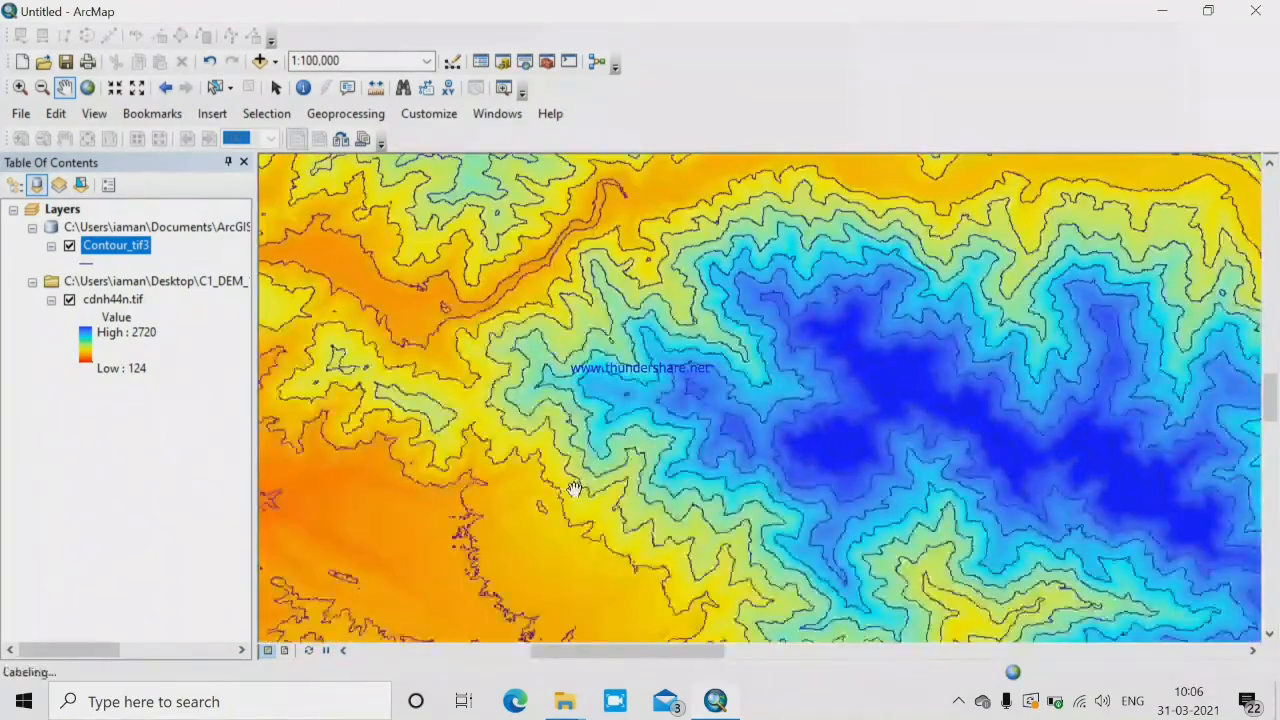
drag(574, 489, 723, 392)
drag(503, 509, 692, 410)
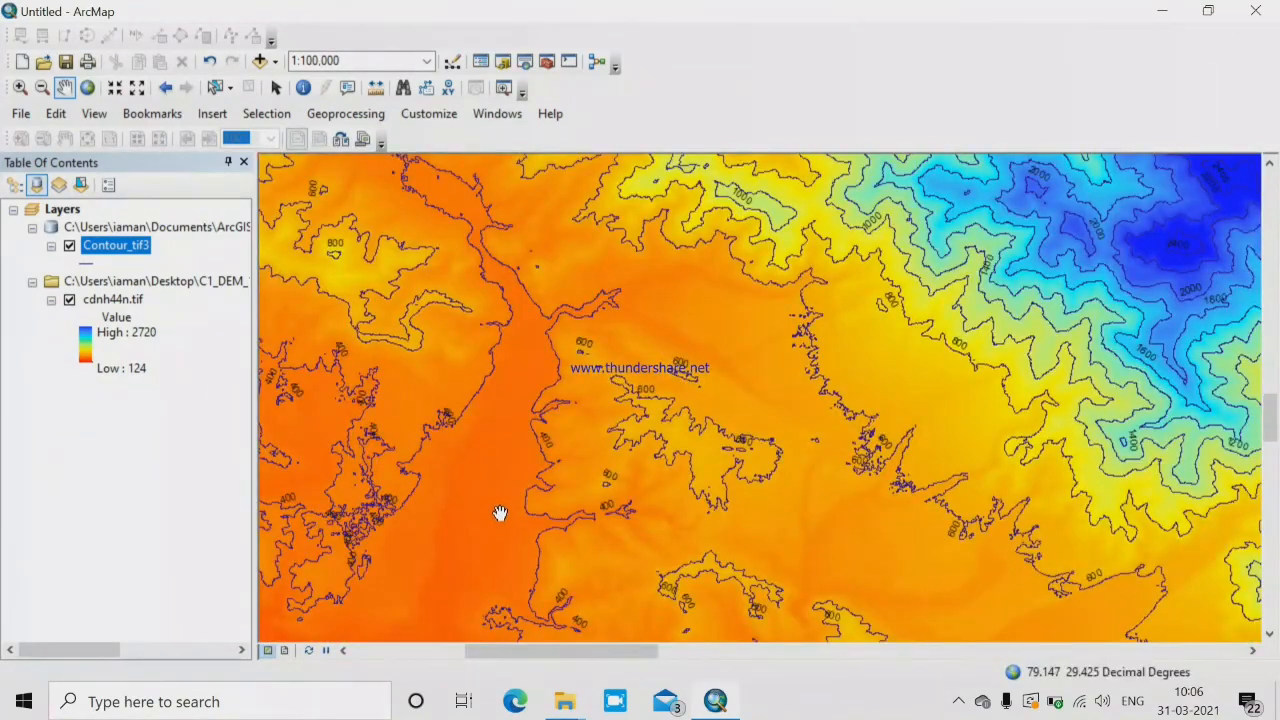
scroll(500, 514, up, 1)
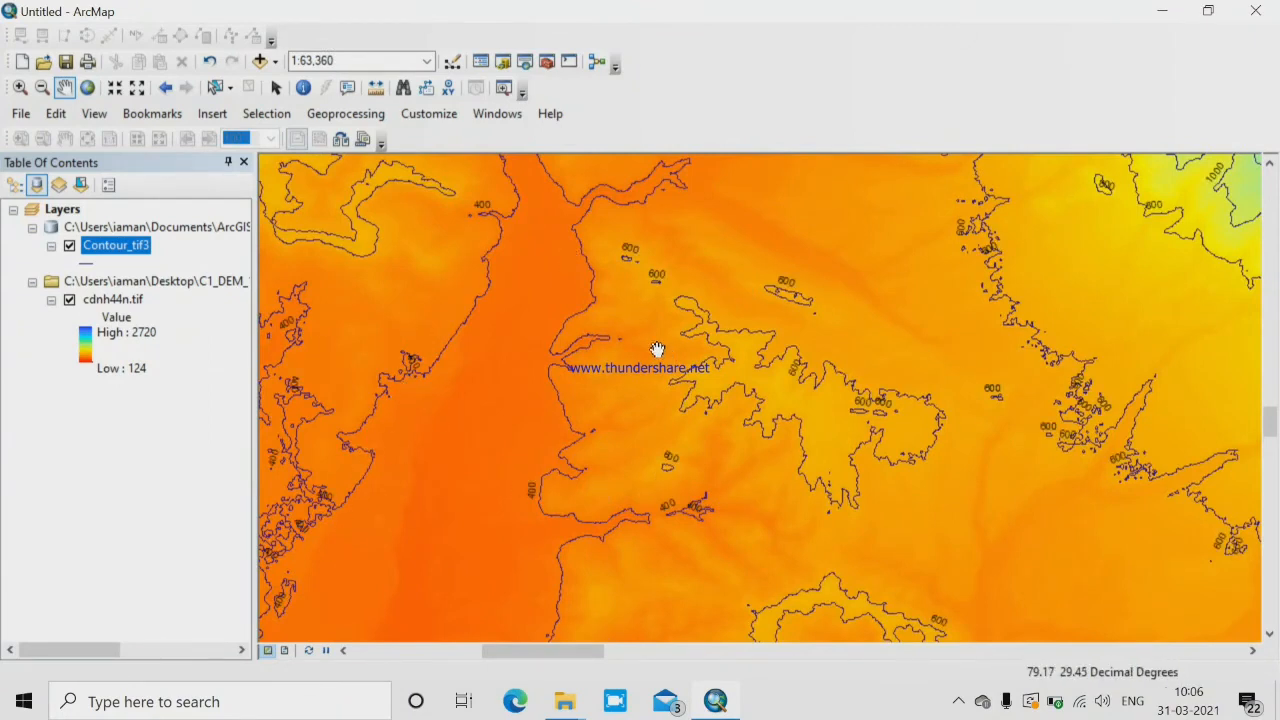
scroll(857, 486, down, 1)
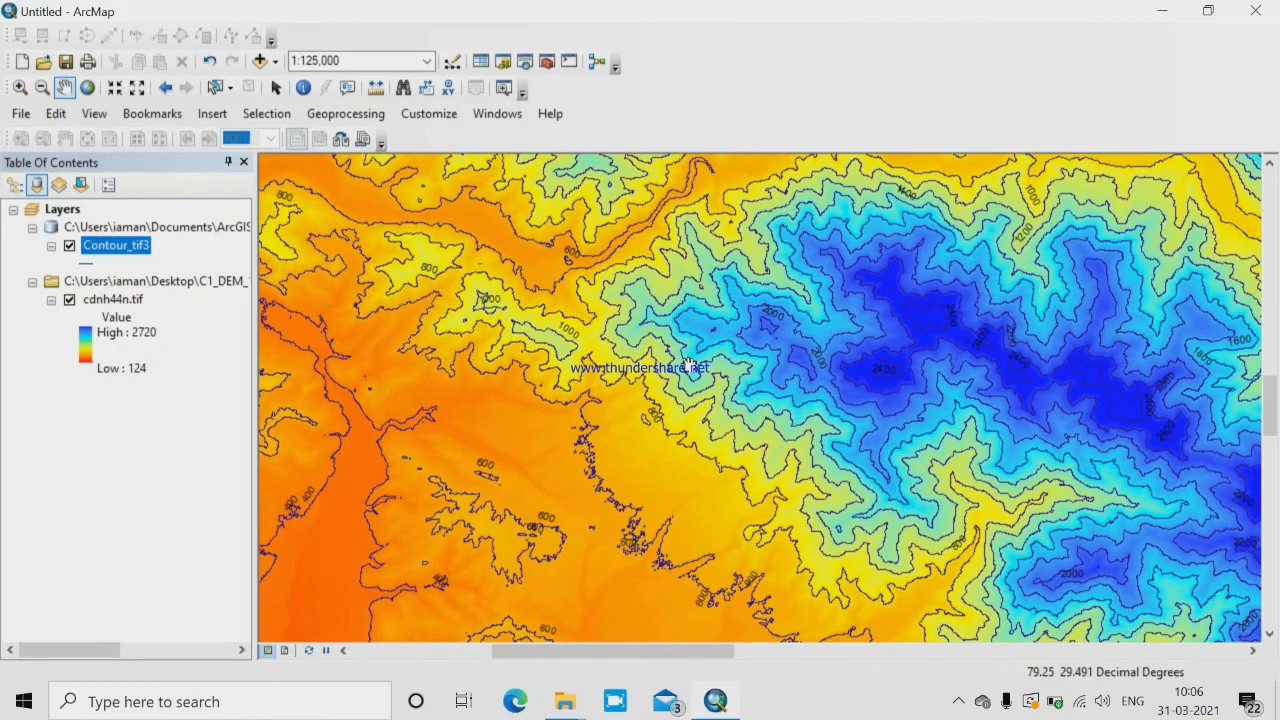
Compare the contour labels and line spacing on the high dark-blue ridge with the surrounding slopes at several map scales.
mouse_move(771, 363)
mouse_down()
mouse_move(811, 349)
mouse_move(711, 360)
mouse_up()
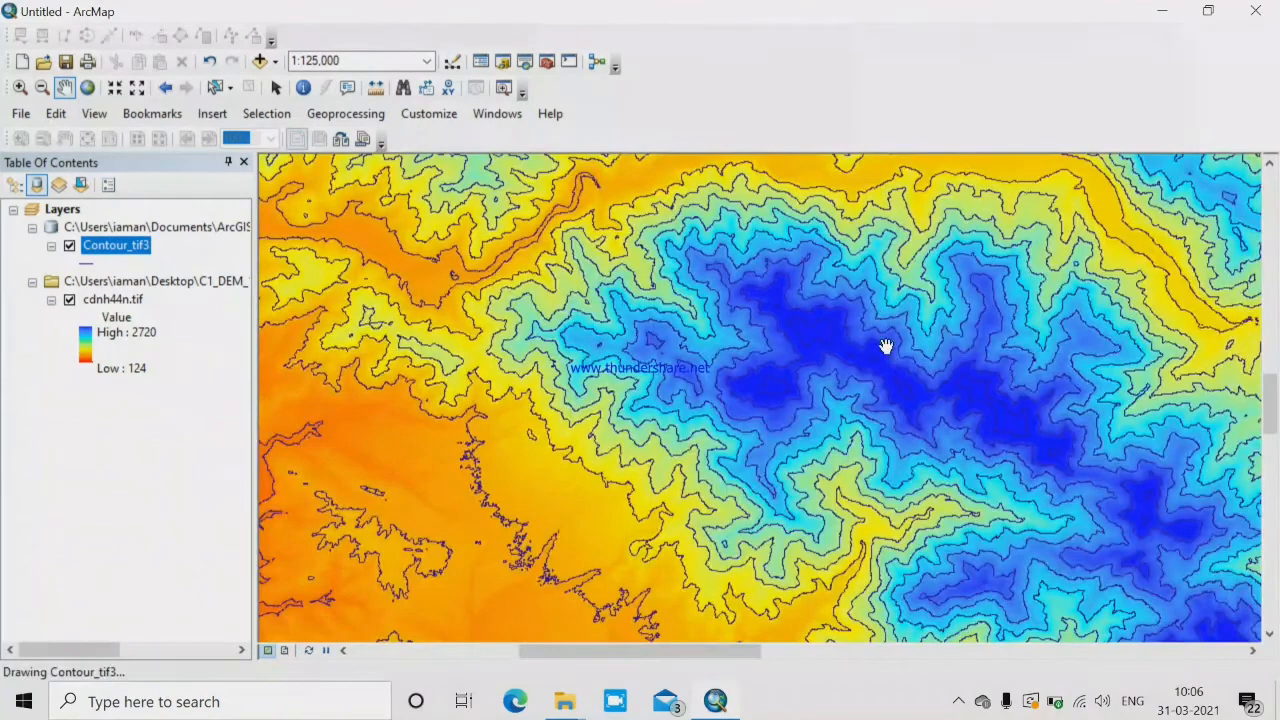
scroll(846, 346, down, 2)
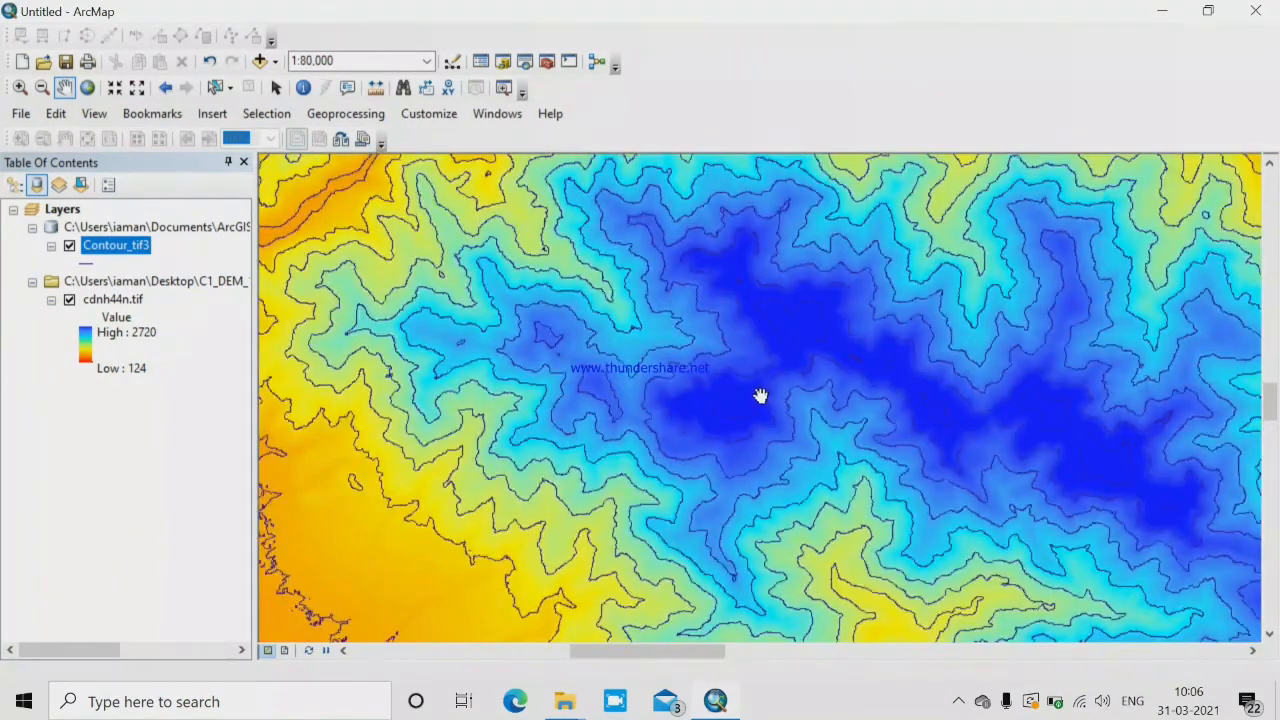
scroll(761, 394, up, 1)
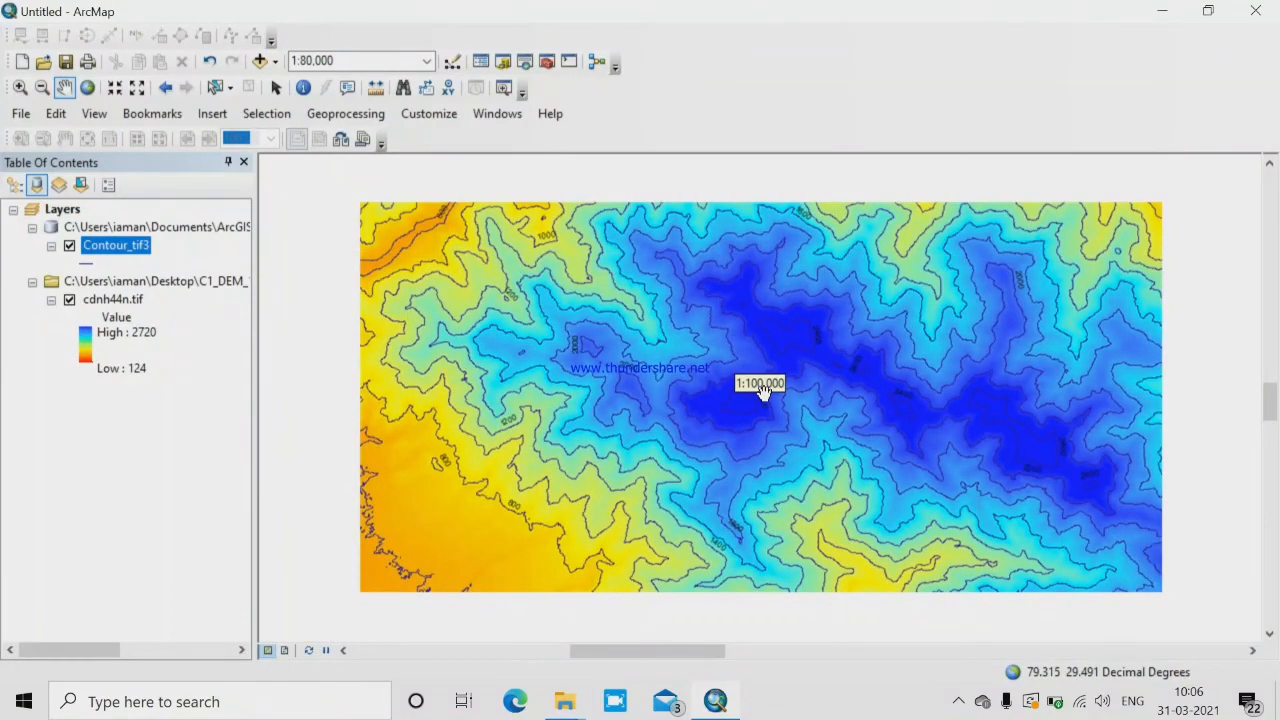
scroll(761, 391, up, 1)
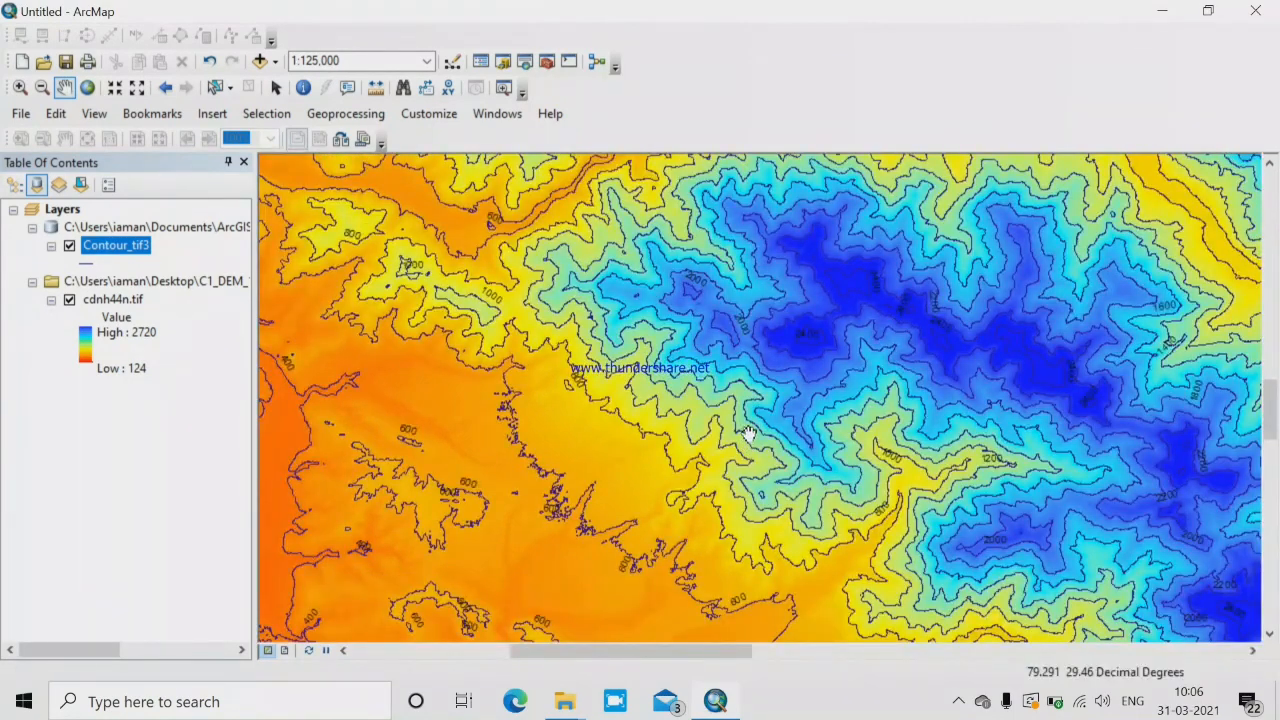
scroll(749, 433, up, 1)
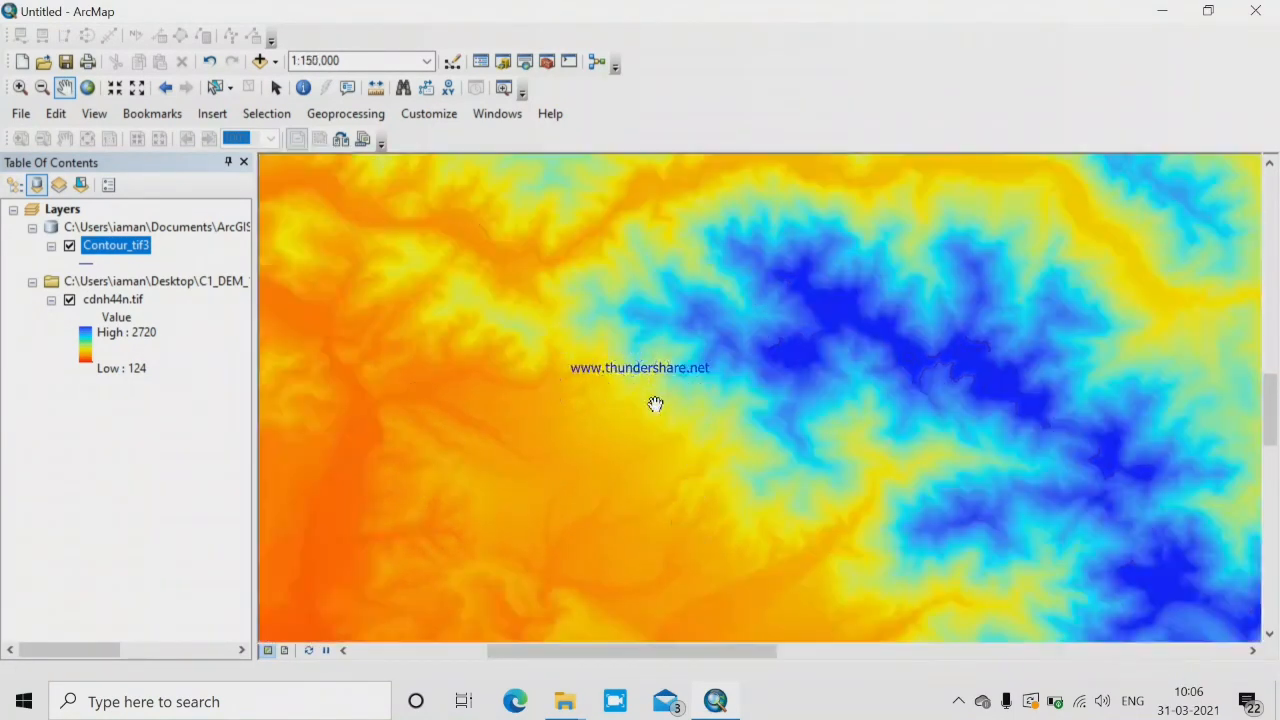
scroll(706, 408, up, 1)
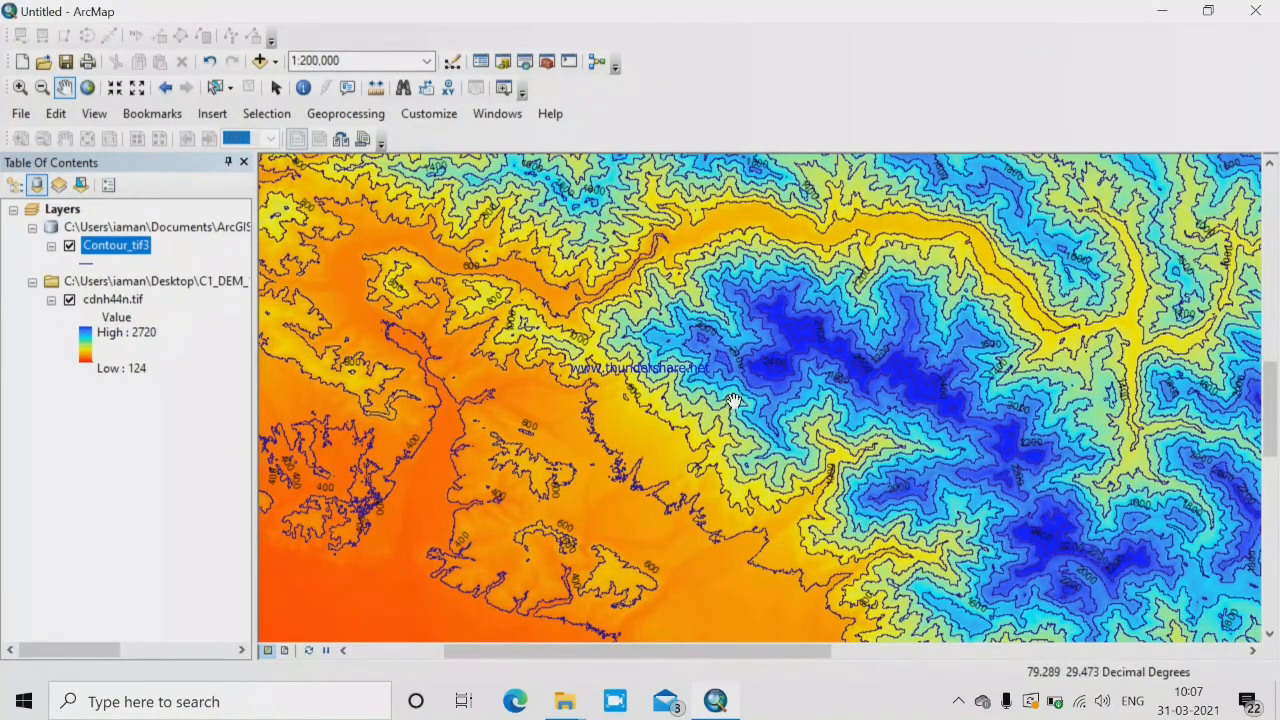
scroll(741, 393, down, 1)
scroll(743, 390, down, 1)
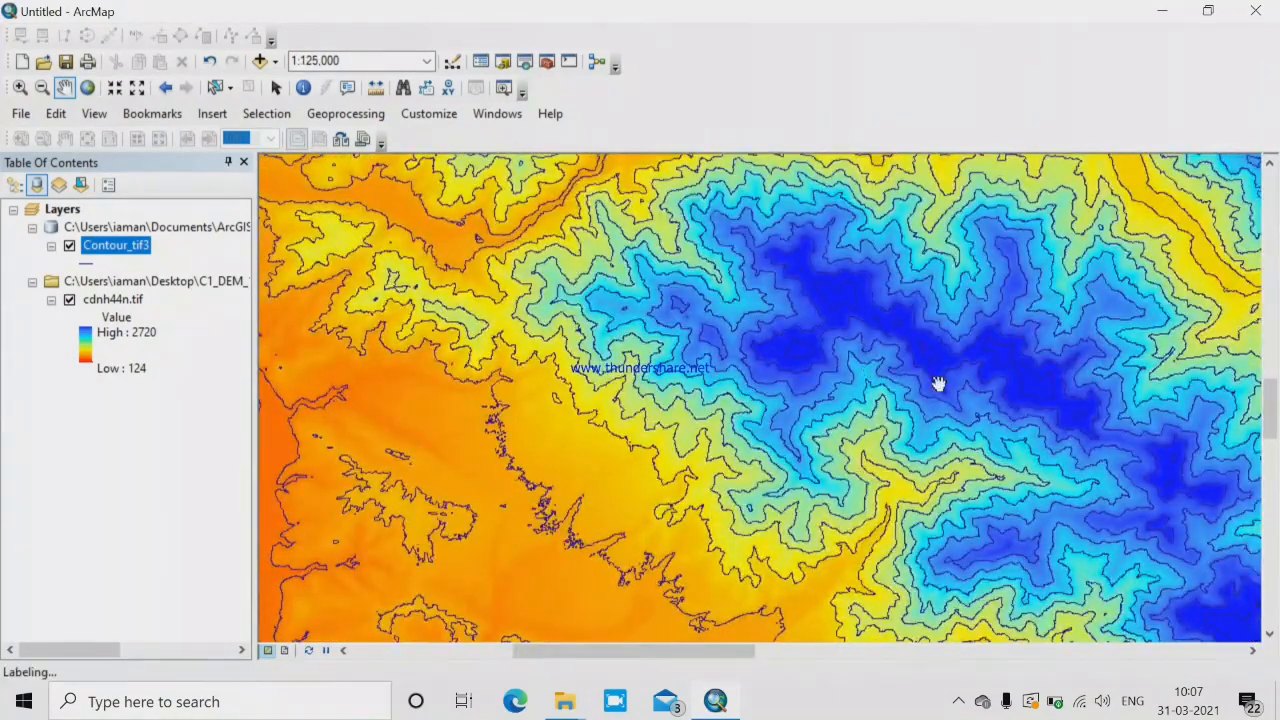
scroll(764, 333, down, 1)
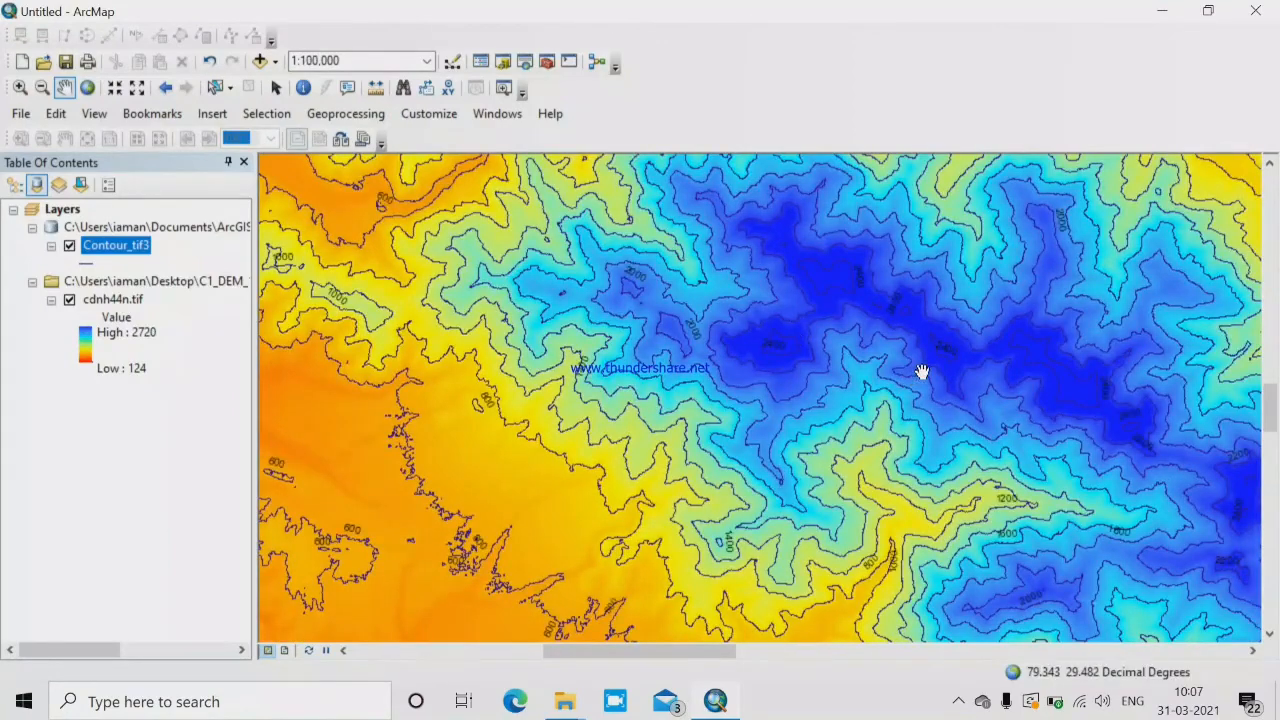
drag(1080, 326, 996, 389)
drag(947, 307, 946, 340)
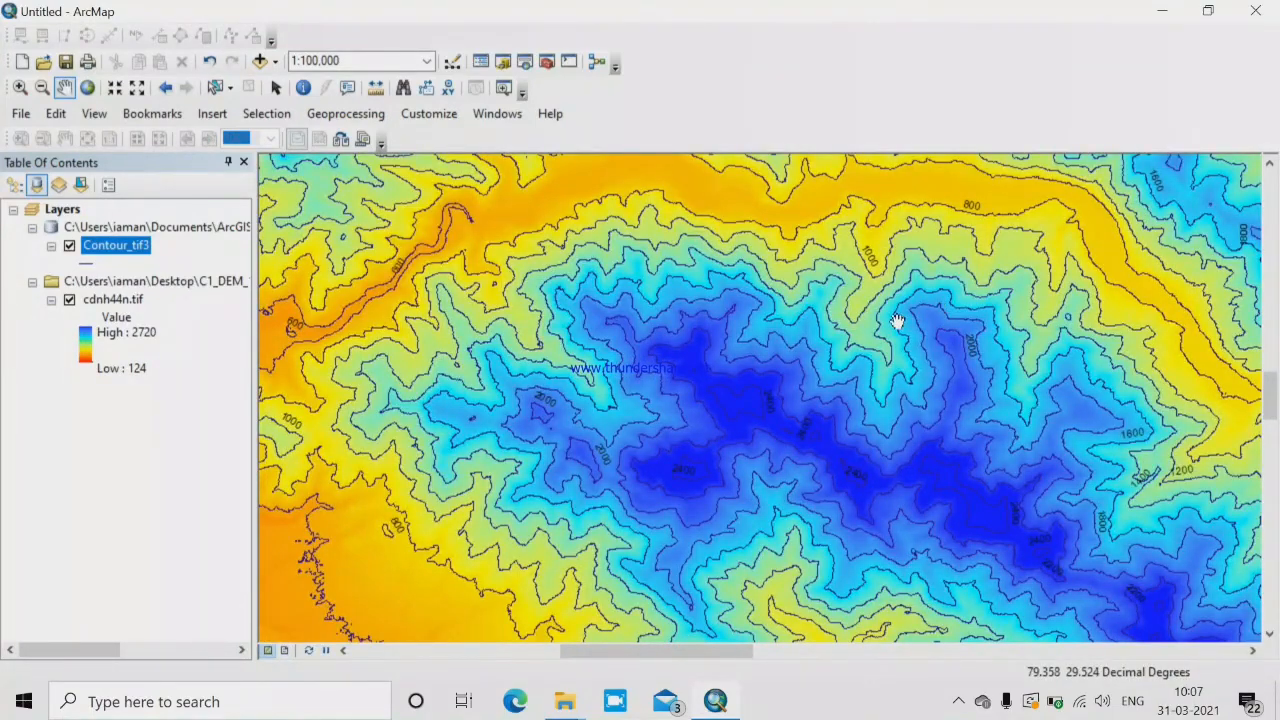
Close ArcMap without saving the changes to the untitled map document.
click(1264, 11)
click(664, 397)
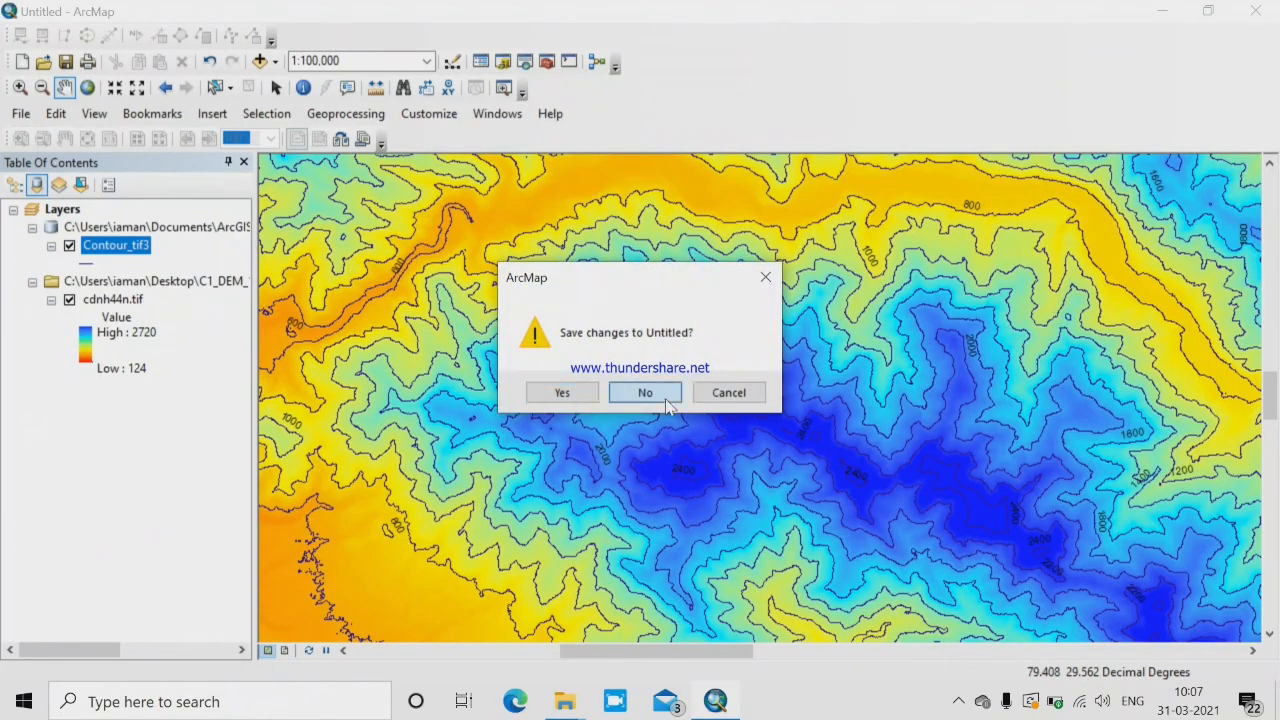